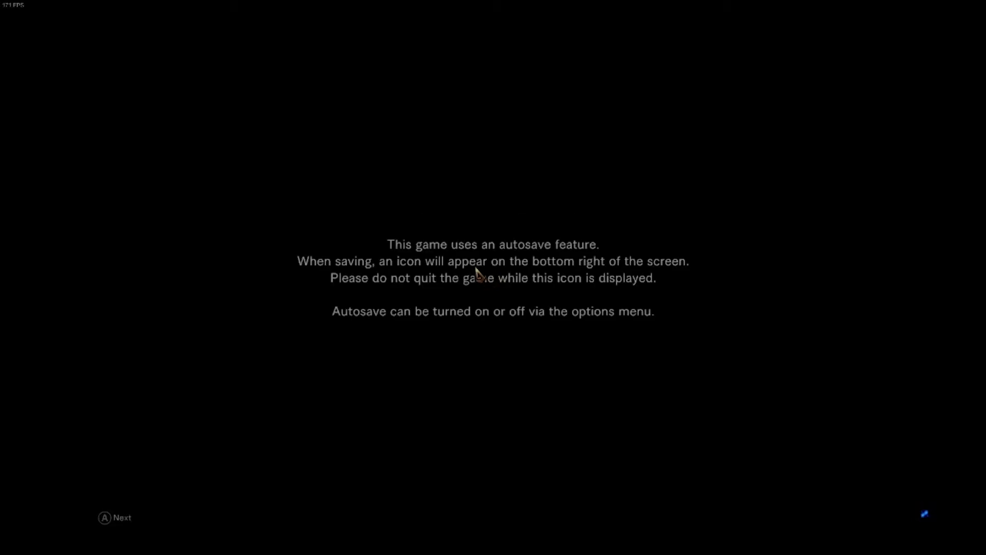
left_click(821, 463)
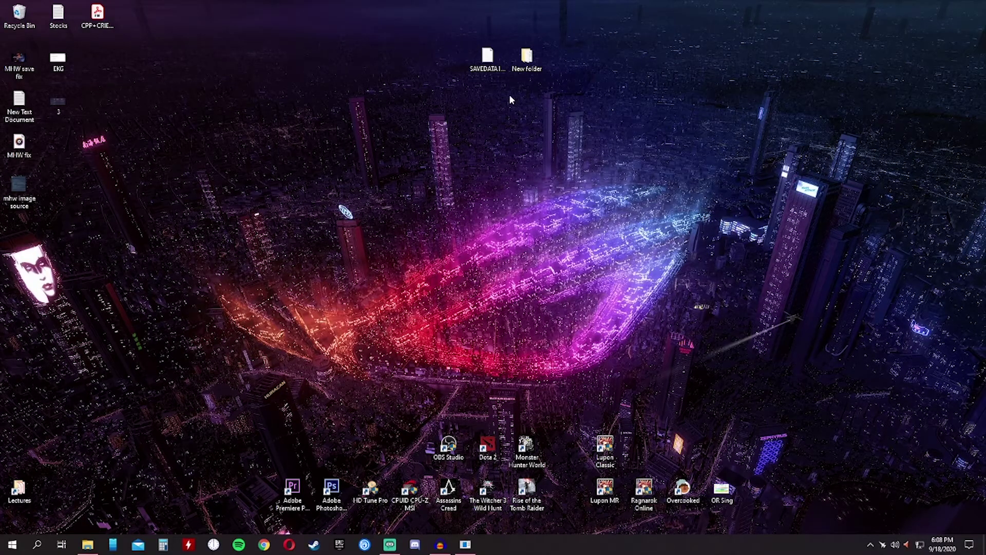
left_click_drag(442, 34, 582, 78)
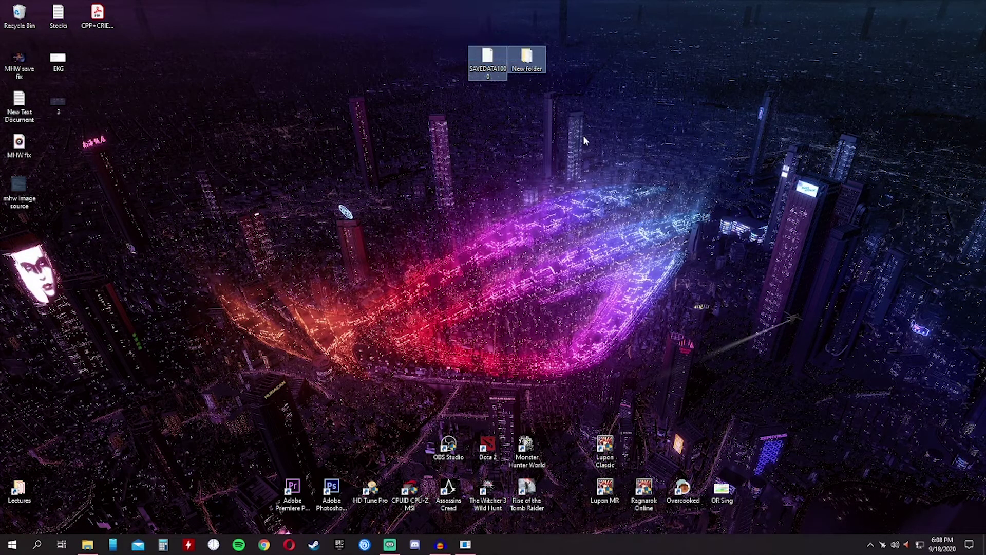
left_click(583, 135)
Inspect the SAVEDATA1000 file inside the desktop's New folder, minimize that window, and check the other SAVEDATA1000 file on the desktop
double_click(528, 70)
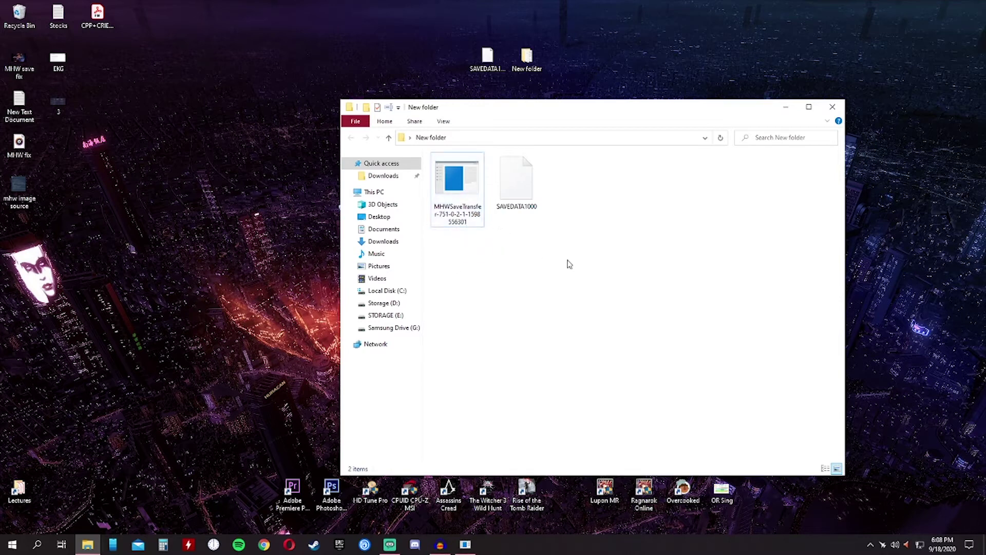
left_click(517, 202)
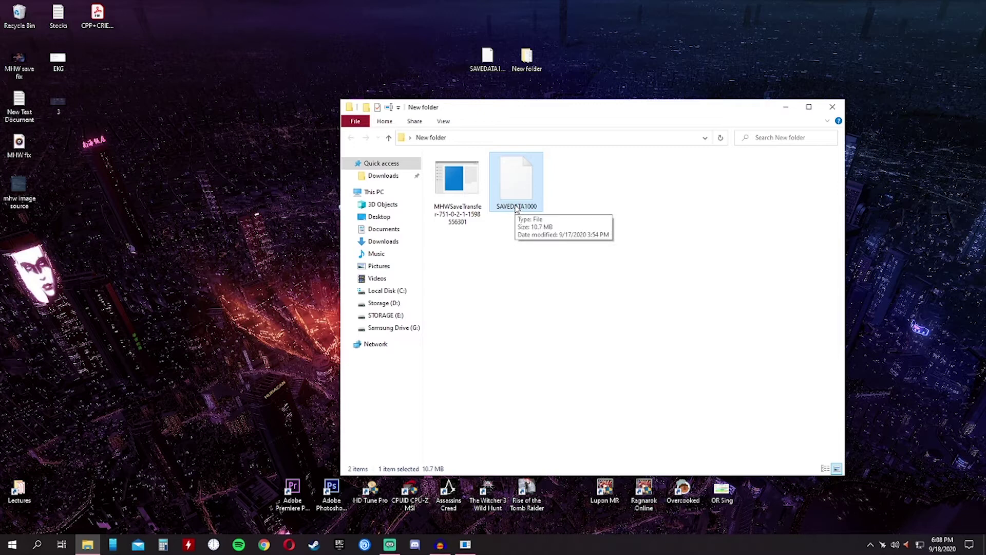
left_click_drag(580, 108, 671, 103)
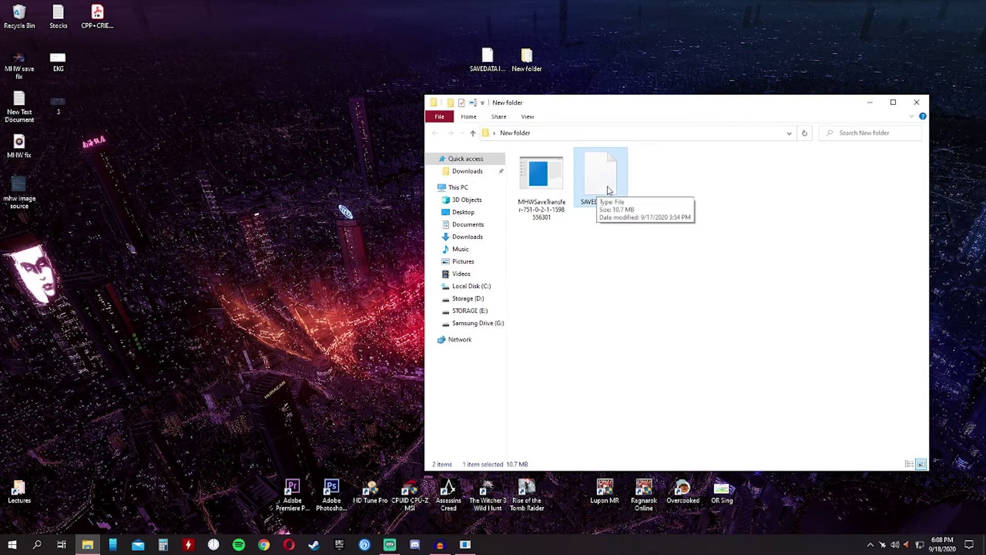
left_click_drag(669, 104, 475, 178)
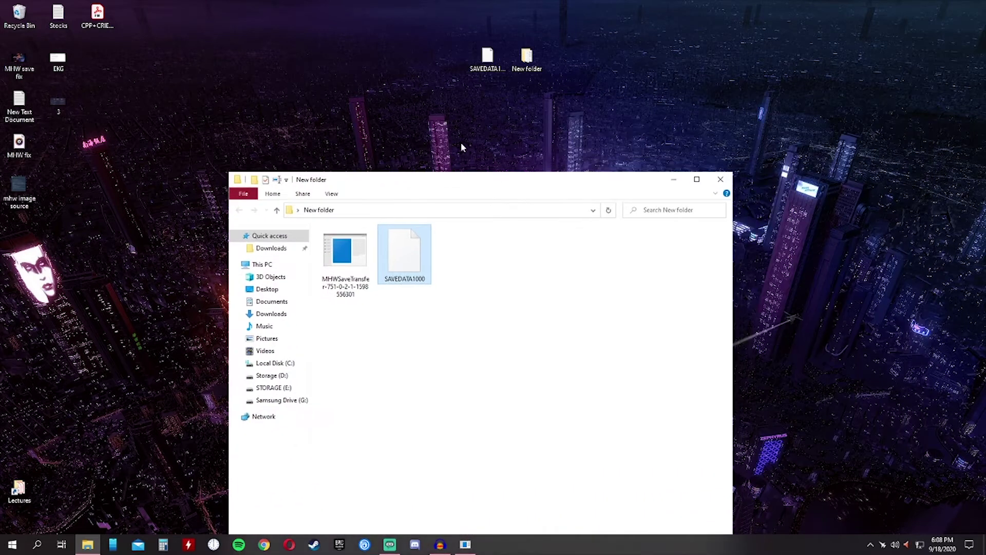
left_click(674, 175)
left_click(488, 67)
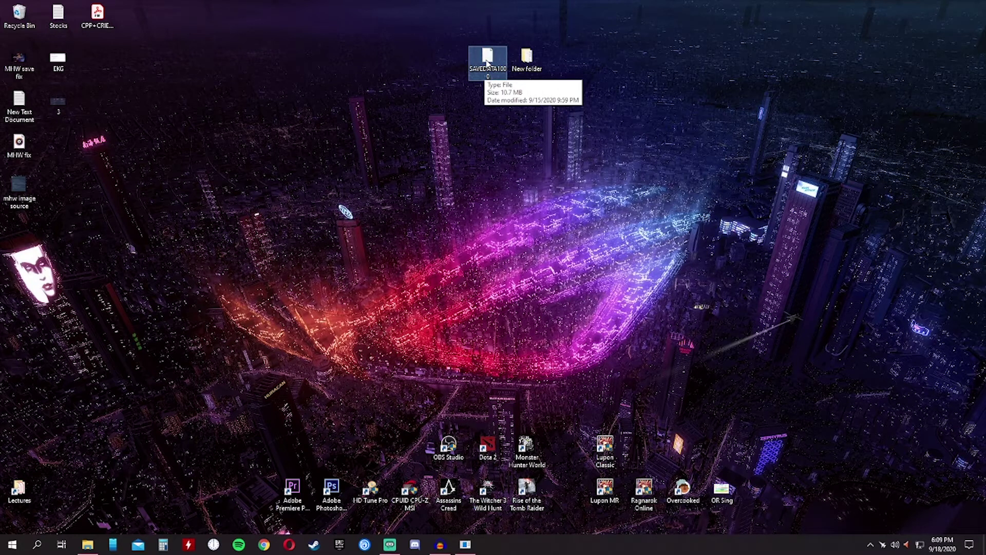
left_click(490, 69)
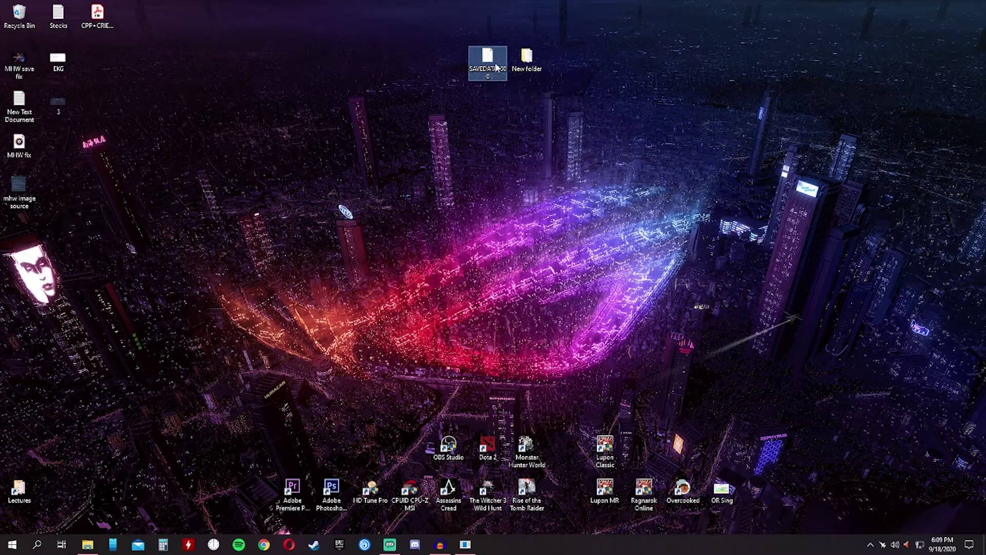
Reopen New folder from the desktop and launch the MHWSaveTransfer program, keeping both windows in view
double_click(526, 58)
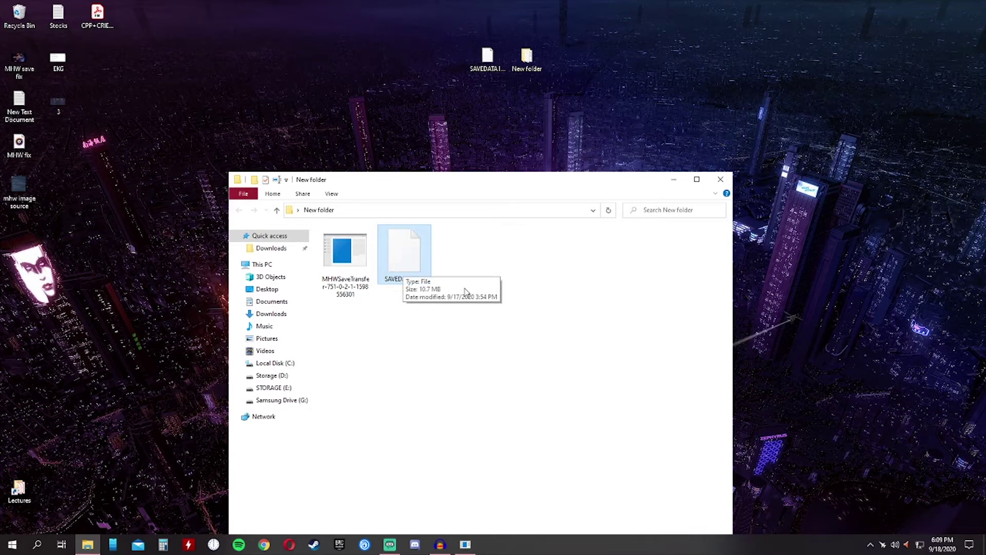
left_click(524, 275)
left_click_drag(541, 183, 603, 113)
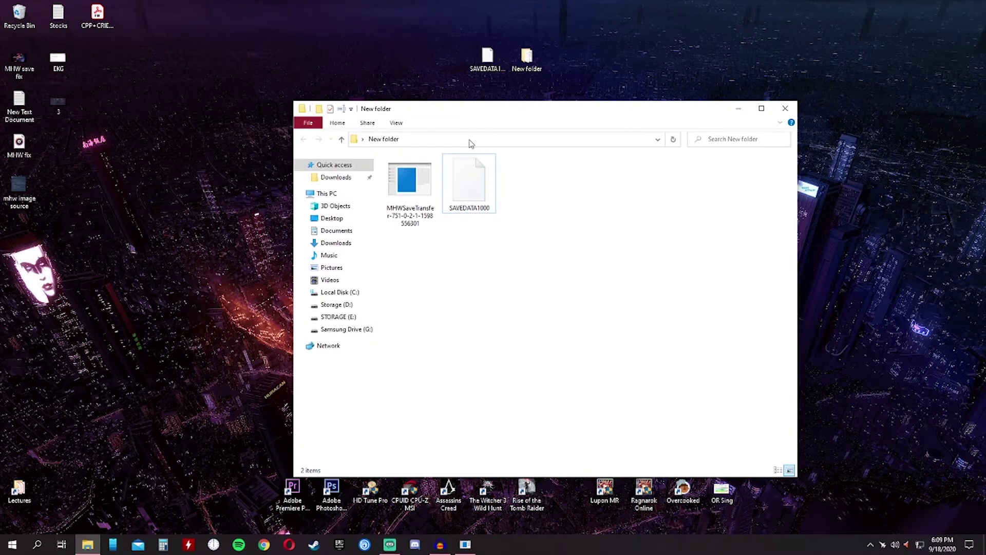
double_click(408, 195)
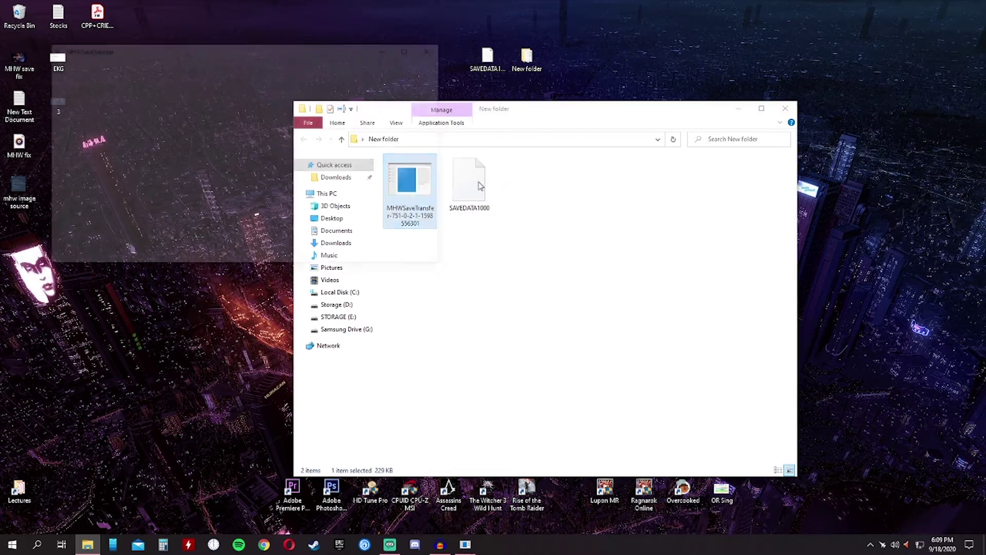
left_click_drag(531, 116, 640, 99)
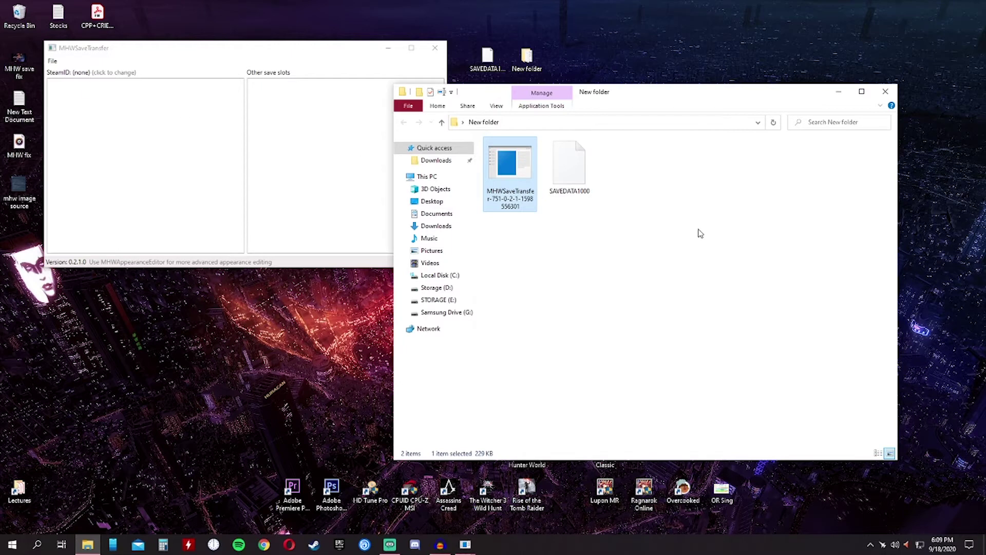
left_click(562, 213)
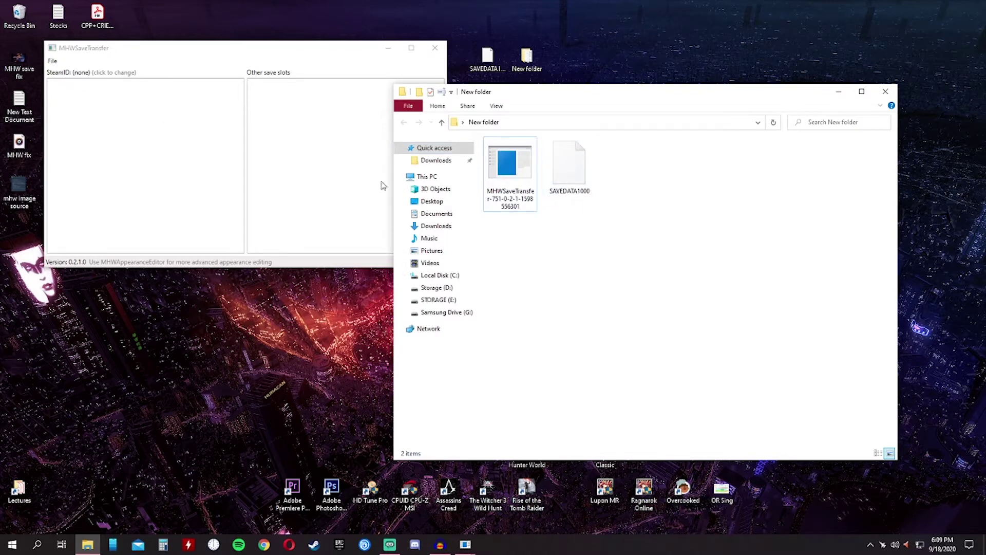
Open SAVEDATA1000 from New folder on the desktop as the SaveData in MHWSaveTransfer
left_click(53, 61)
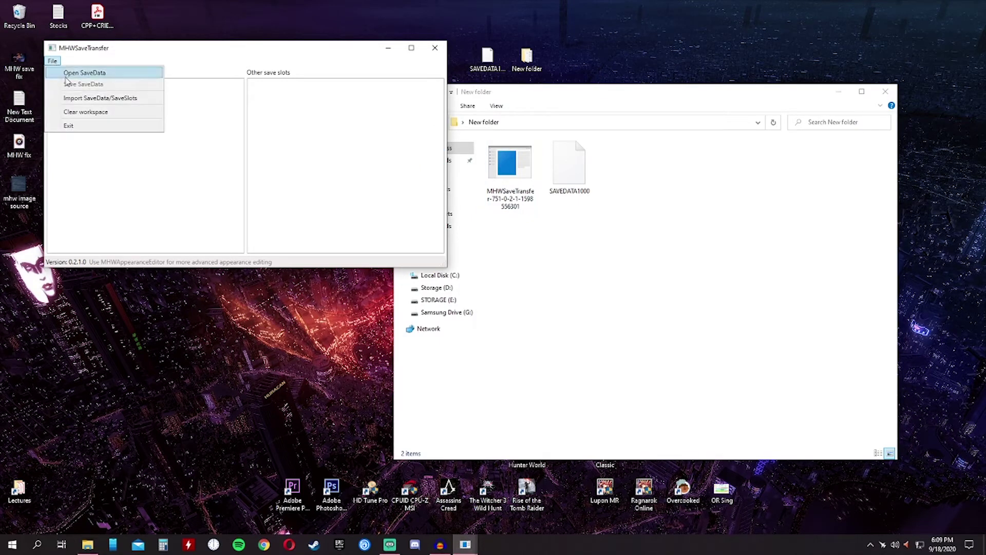
left_click(66, 78)
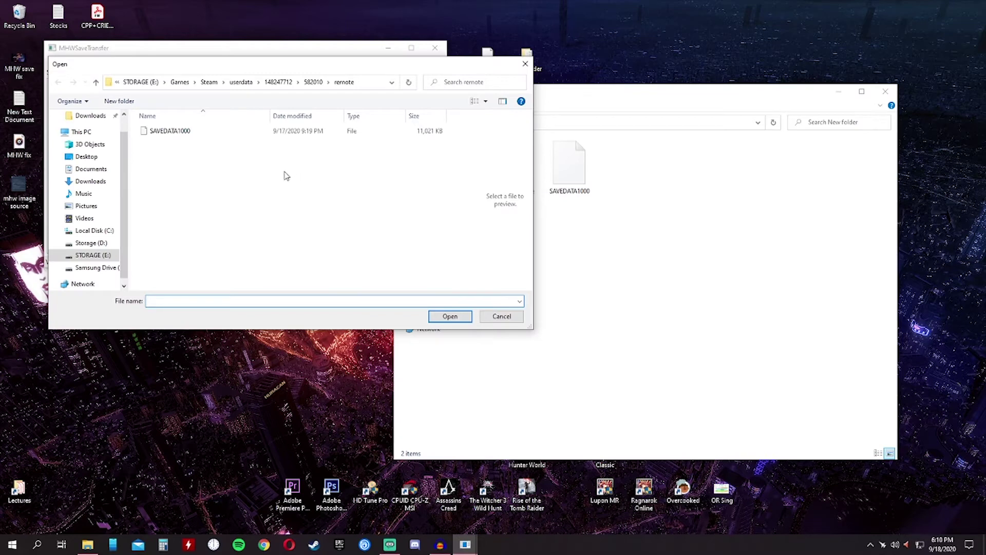
left_click(88, 156)
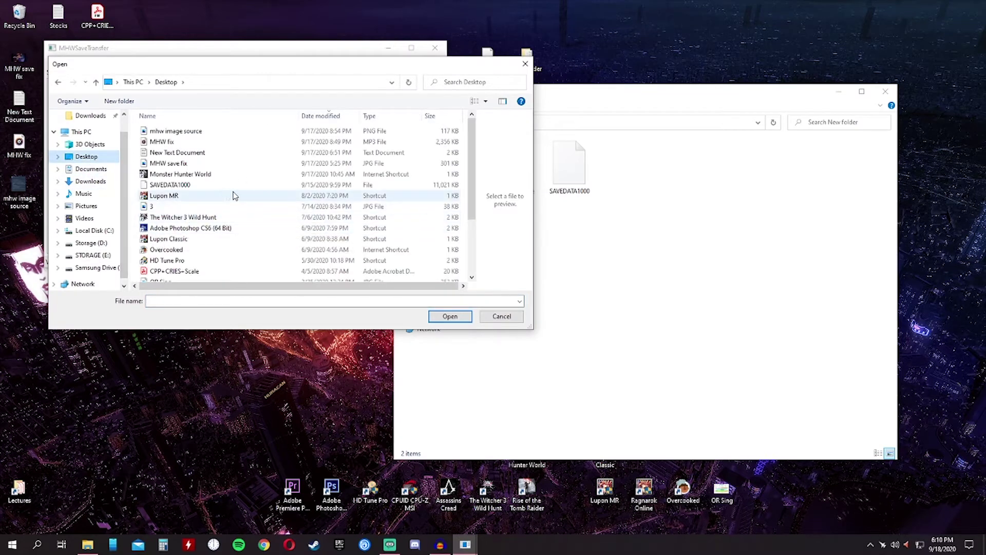
left_click_drag(356, 67, 365, 142)
scroll(308, 257, "down", 3)
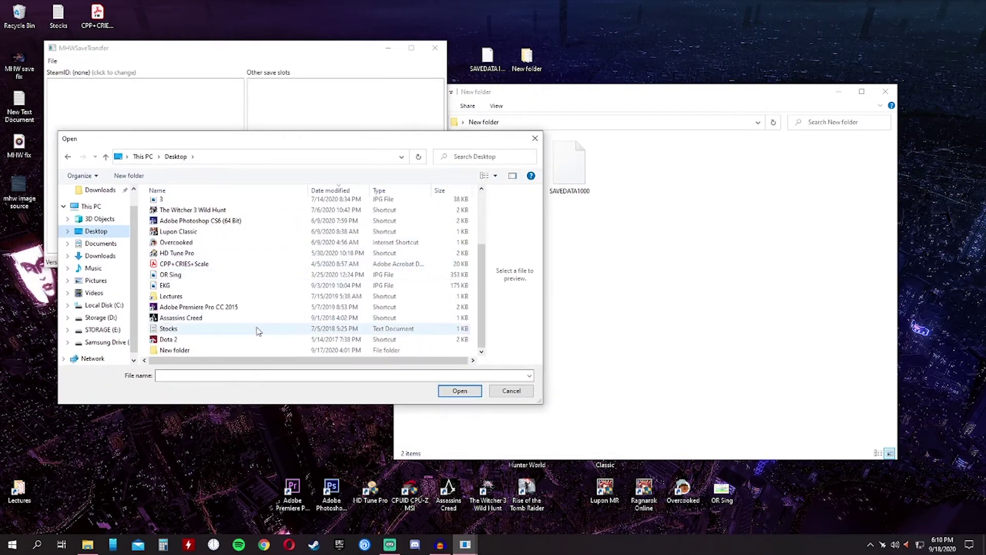
double_click(204, 351)
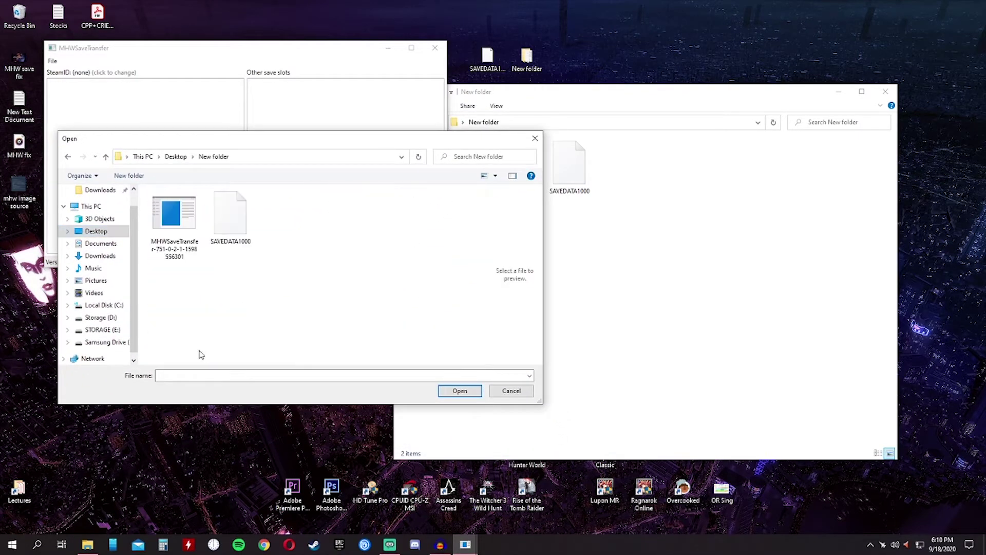
left_click(233, 225)
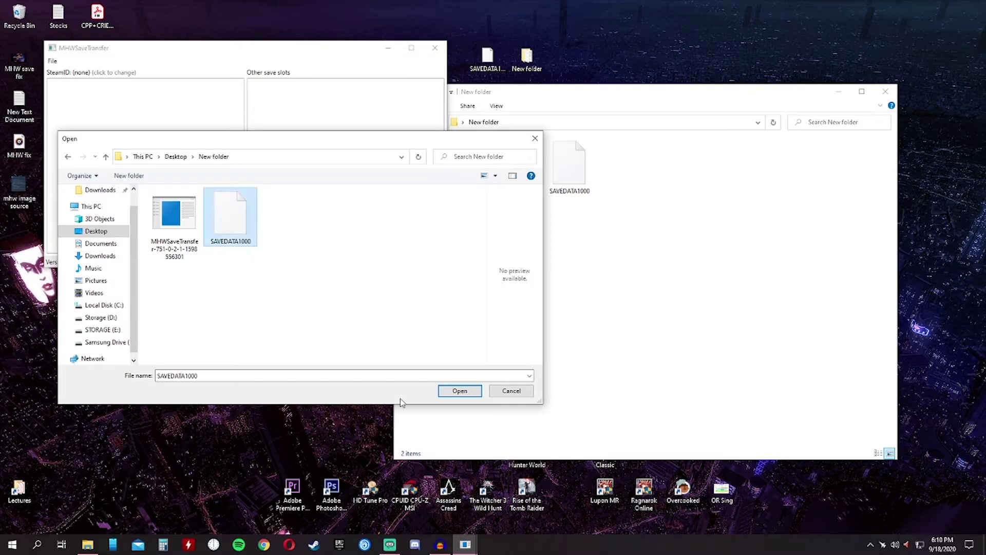
left_click(457, 391)
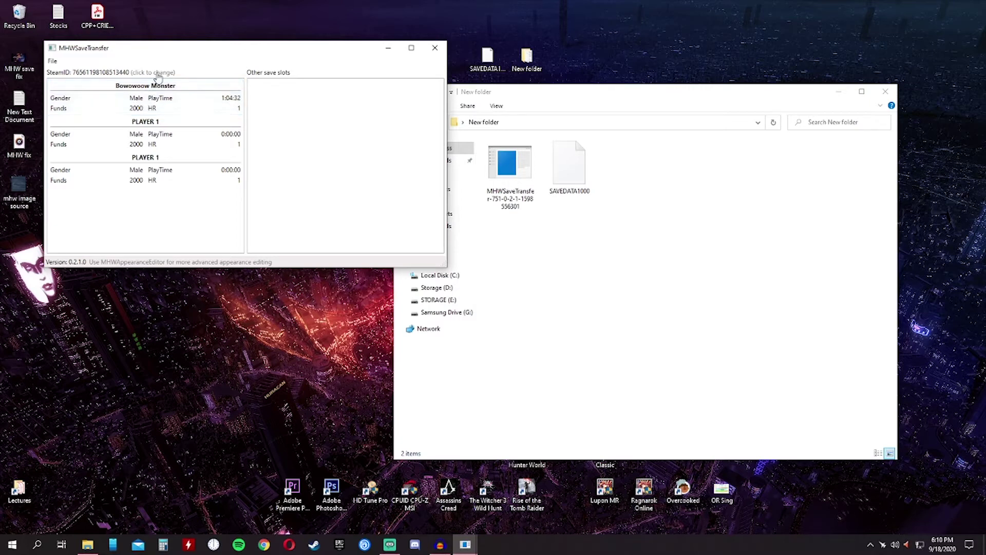
Reposition the MHWSaveTransfer window and close the New folder window
left_click_drag(196, 53, 181, 78)
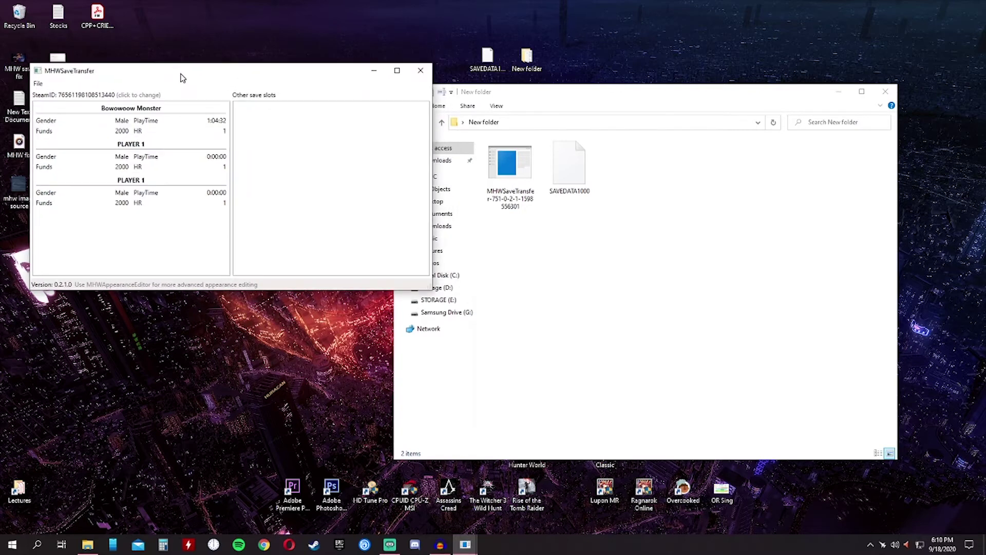
left_click(687, 244)
left_click(886, 91)
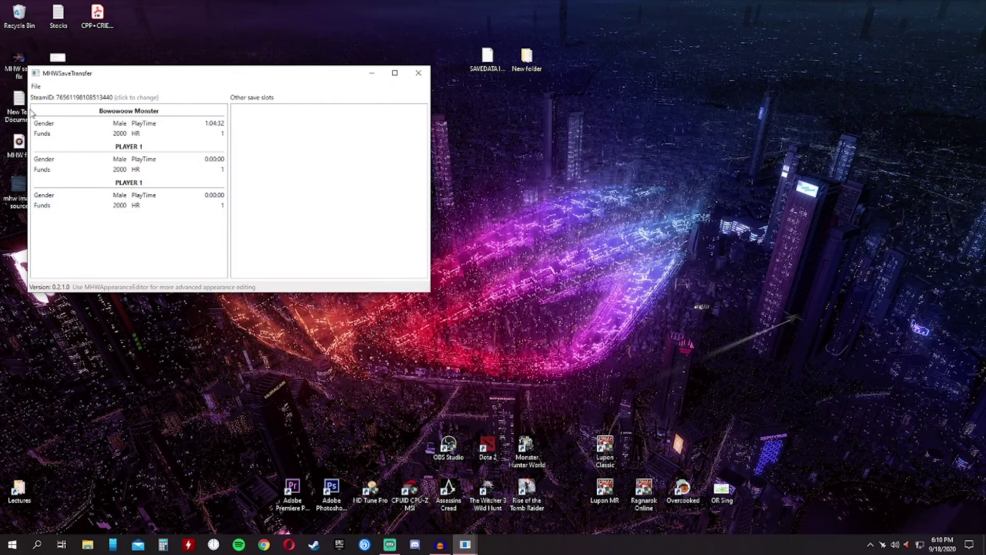
Import the SAVEDATA1000 file stored directly on the desktop into the other save slots
left_click(35, 86)
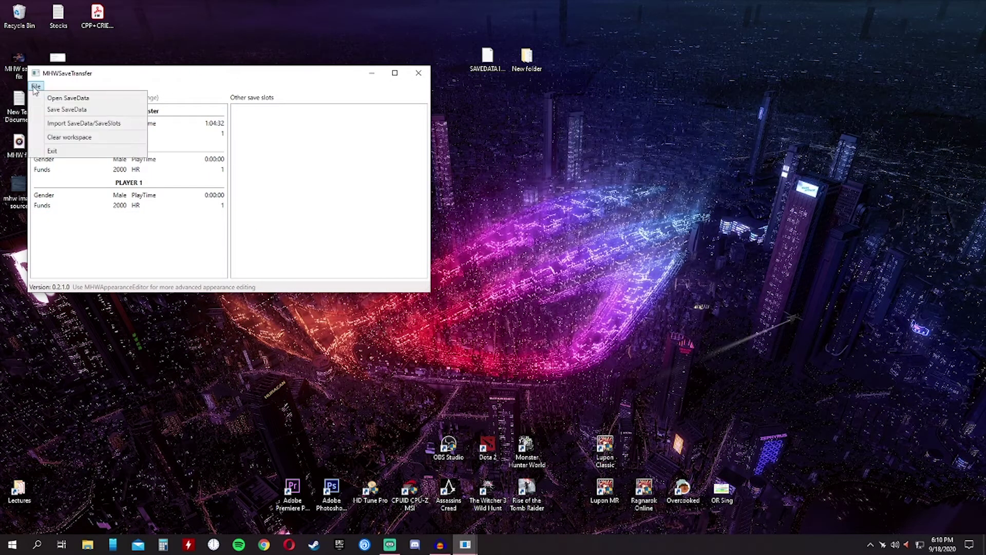
left_click(51, 123)
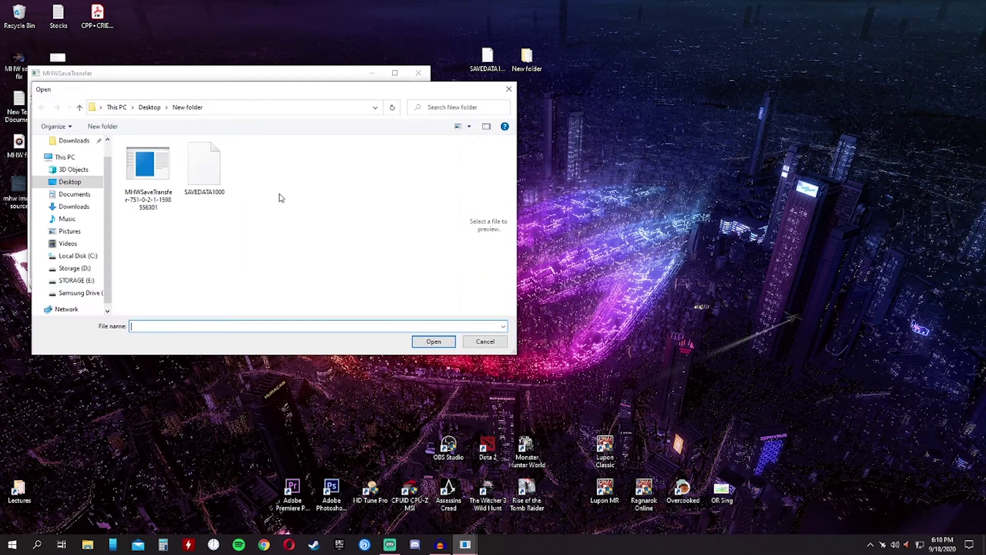
left_click(68, 182)
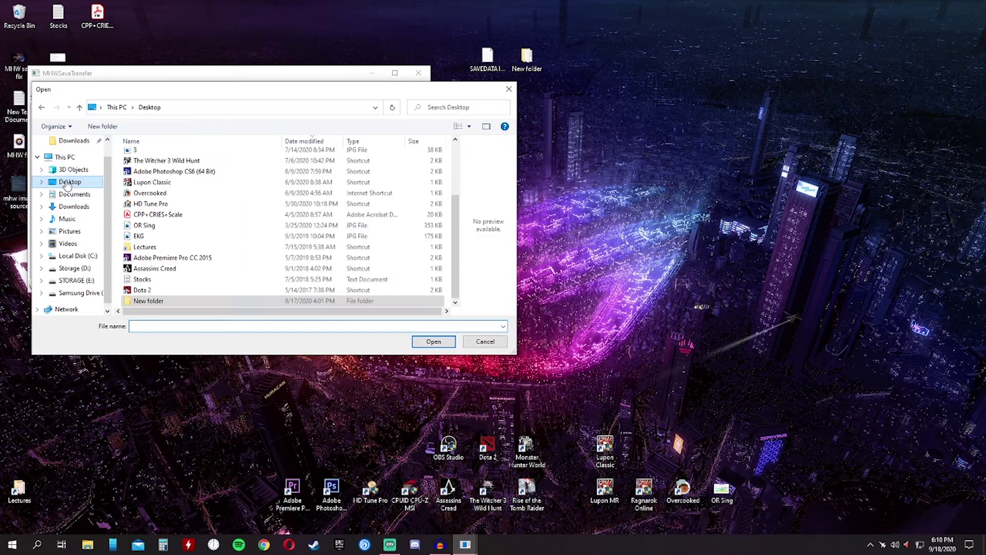
scroll(274, 218, "up", 3)
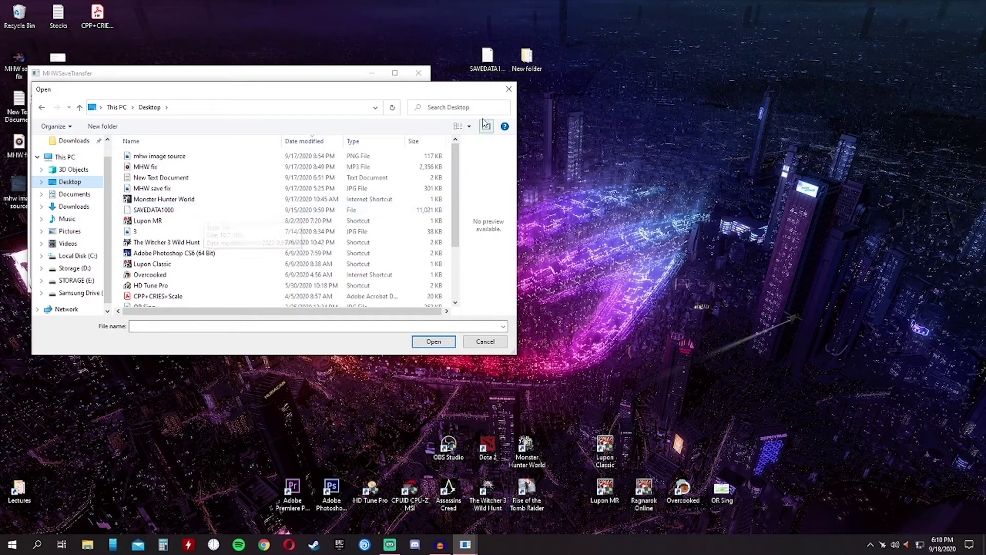
left_click(158, 210)
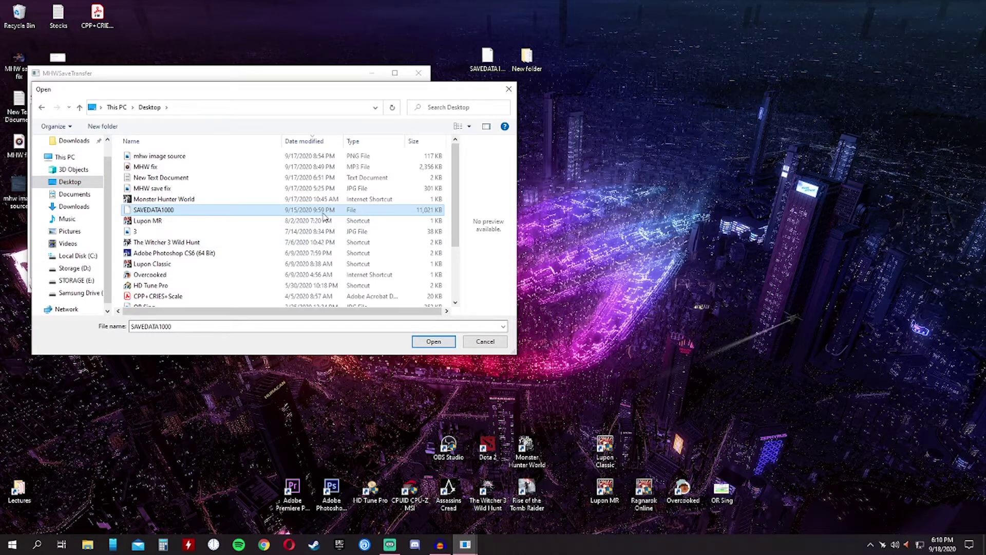
left_click(433, 341)
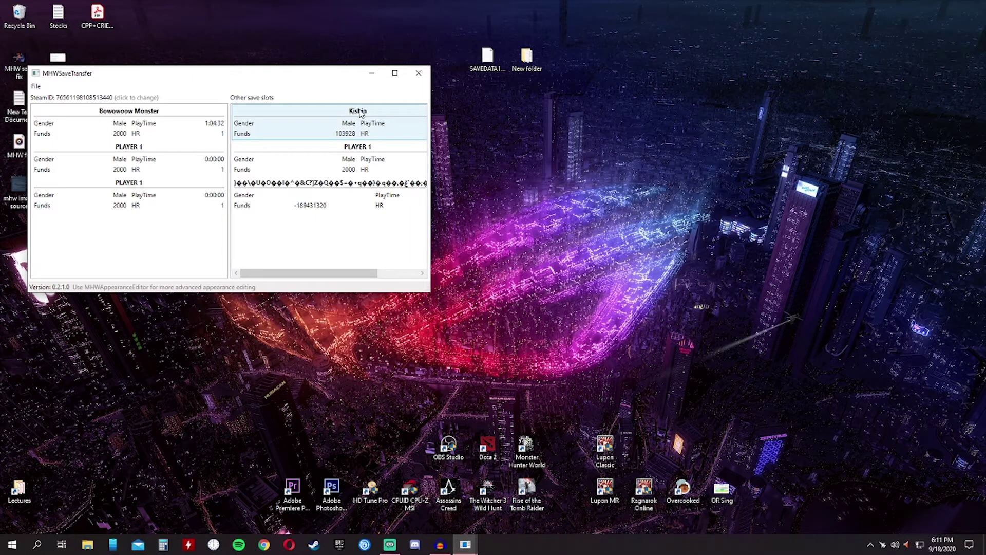
Widen the MHWSaveTransfer window and overwrite the first slot of the opened save with the first imported slot
left_click_drag(430, 163, 610, 158)
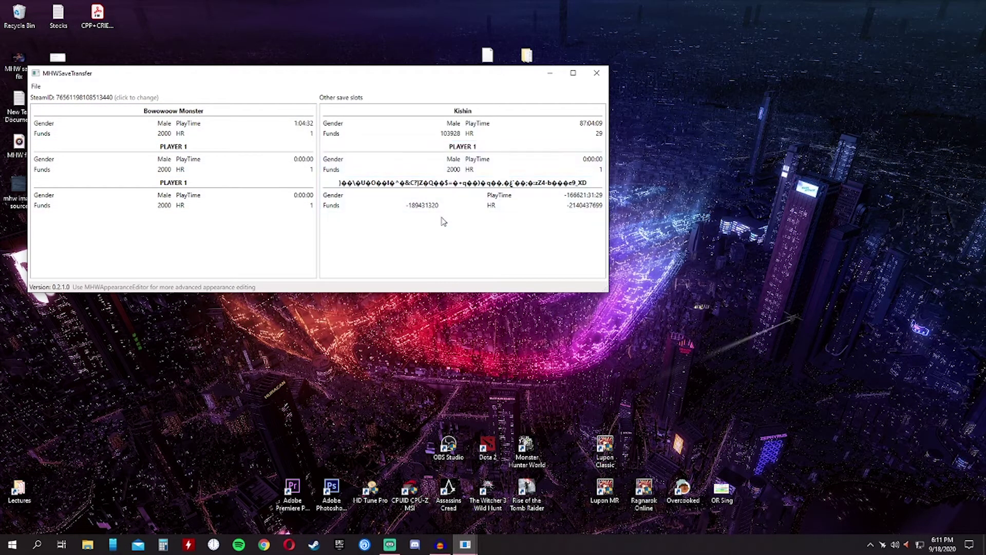
left_click_drag(165, 182, 289, 120)
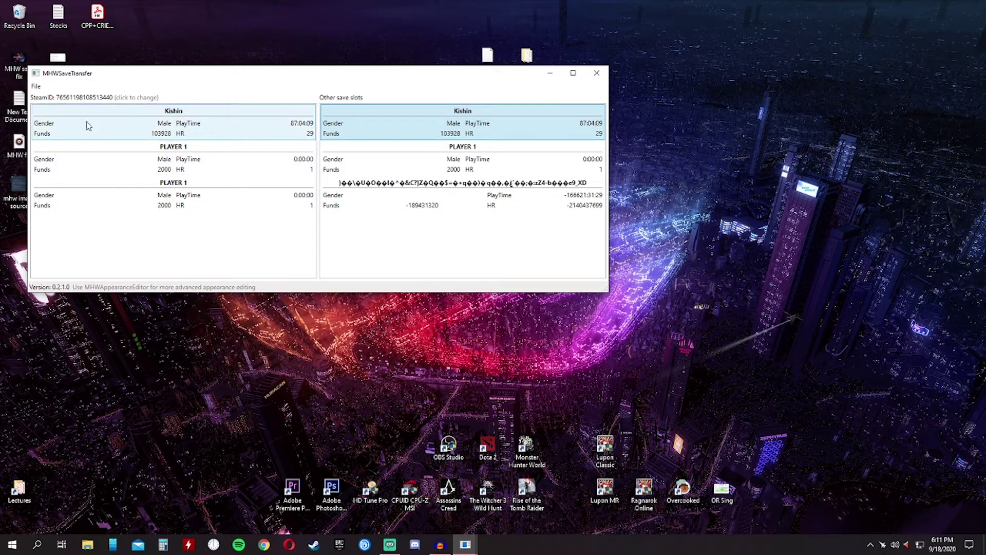
Save the modified SaveData as SAVEDATA1000 in the Downloads folder
left_click(36, 86)
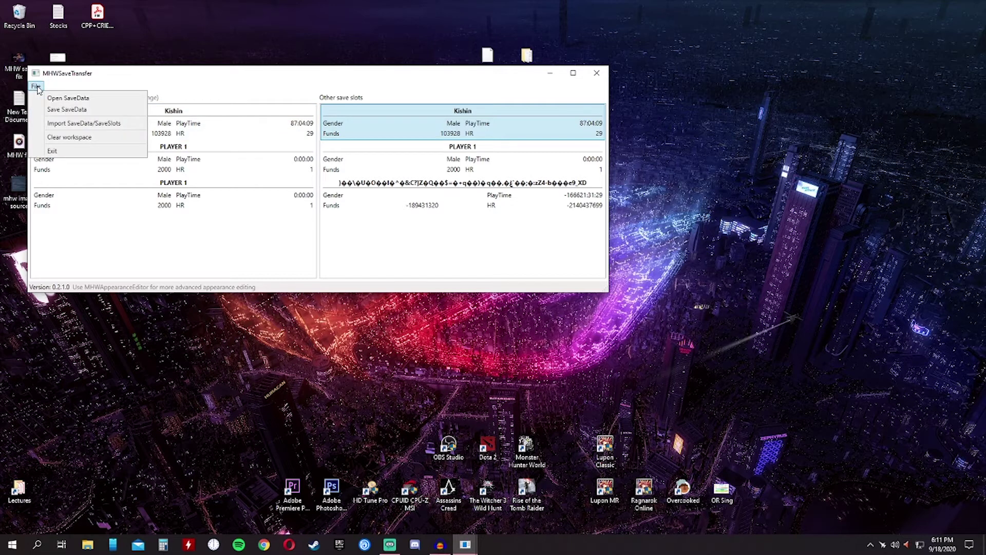
left_click(71, 111)
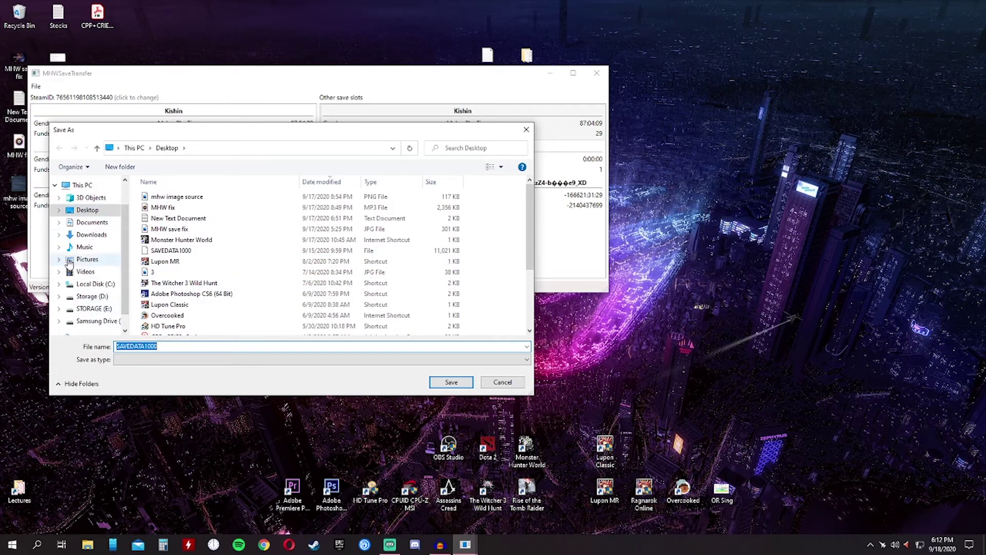
left_click(92, 224)
left_click(93, 233)
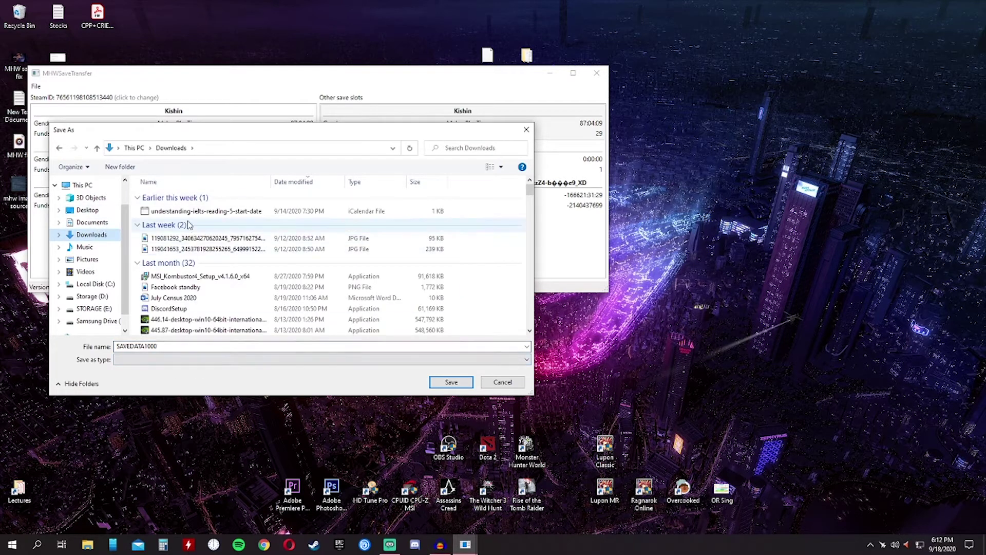
left_click(450, 382)
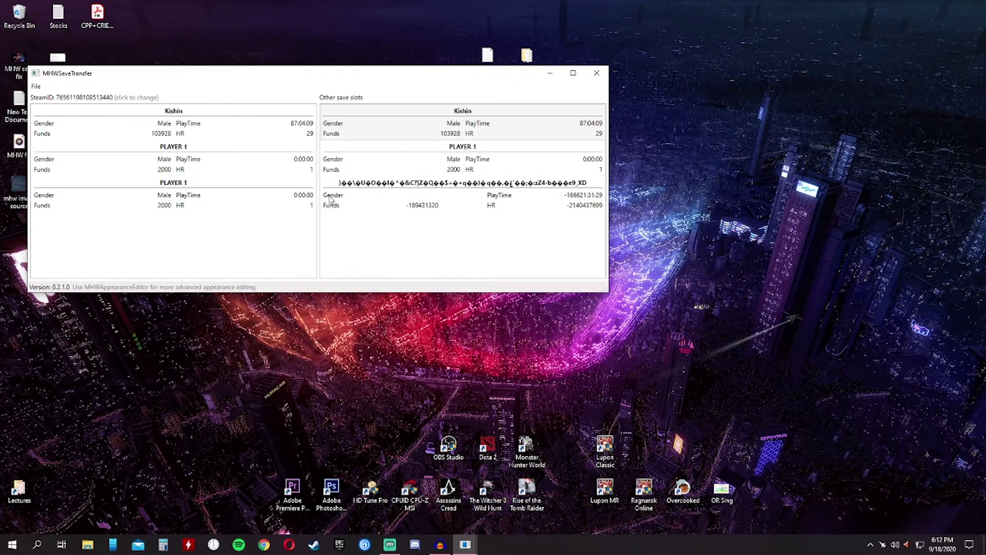
left_click(329, 128)
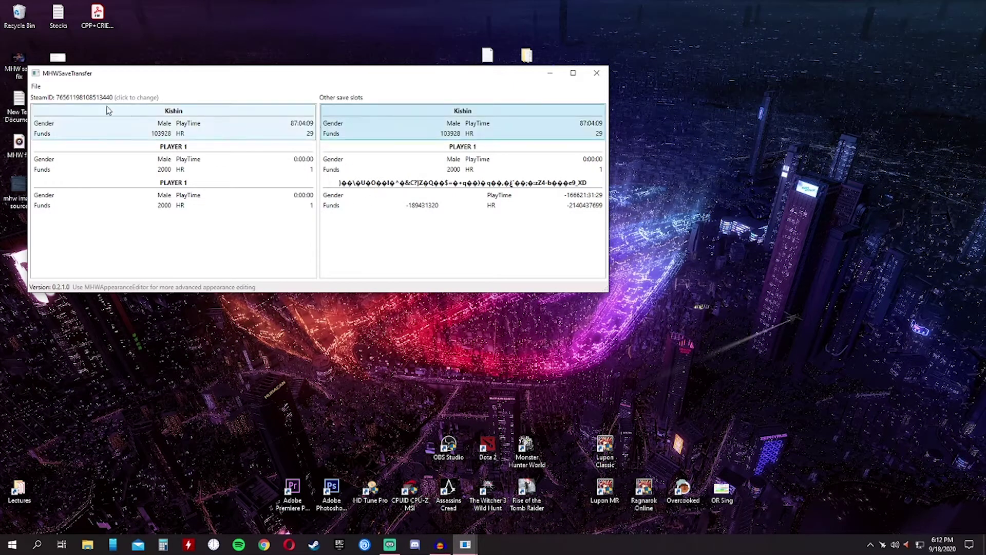
Unload the open and imported save data from MHWSaveTransfer and exit the program
left_click(36, 86)
left_click(50, 137)
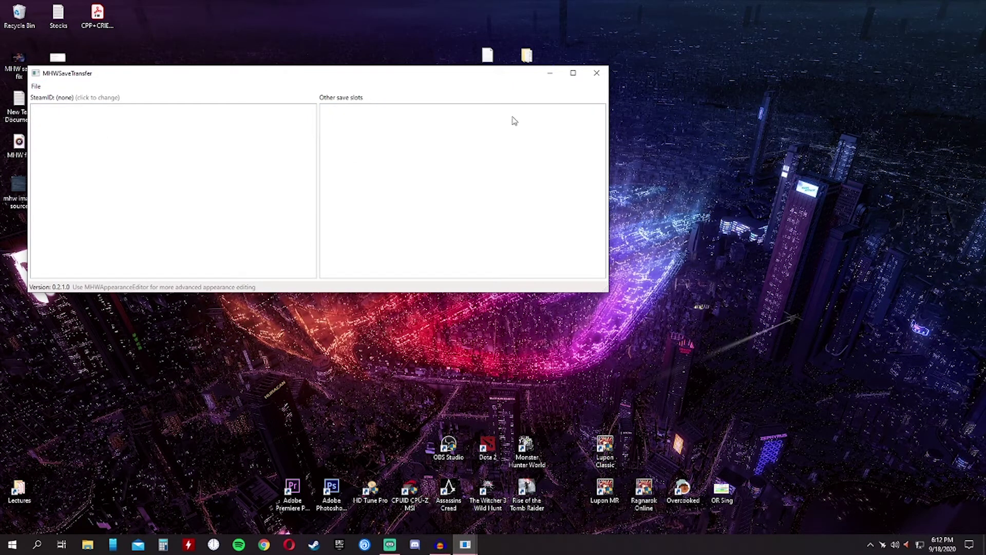
left_click(596, 73)
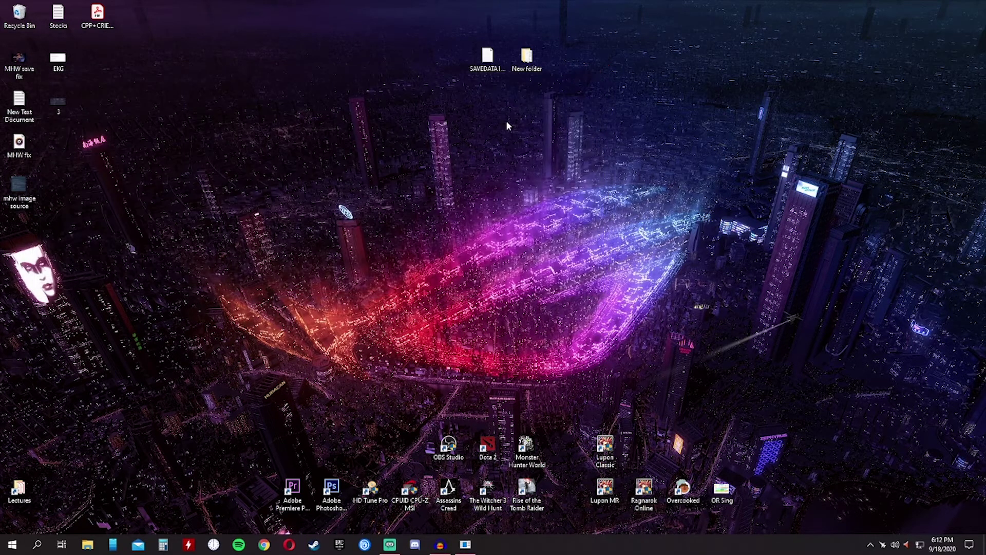
Switch to File Explorer and locate the modified SAVEDATA1000 file in the Downloads folder
left_click(87, 544)
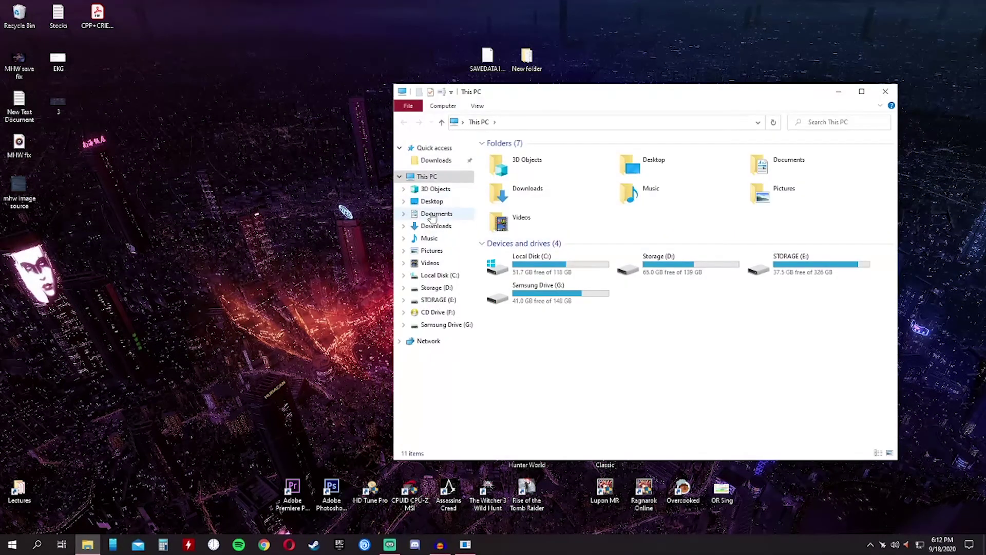
left_click(436, 226)
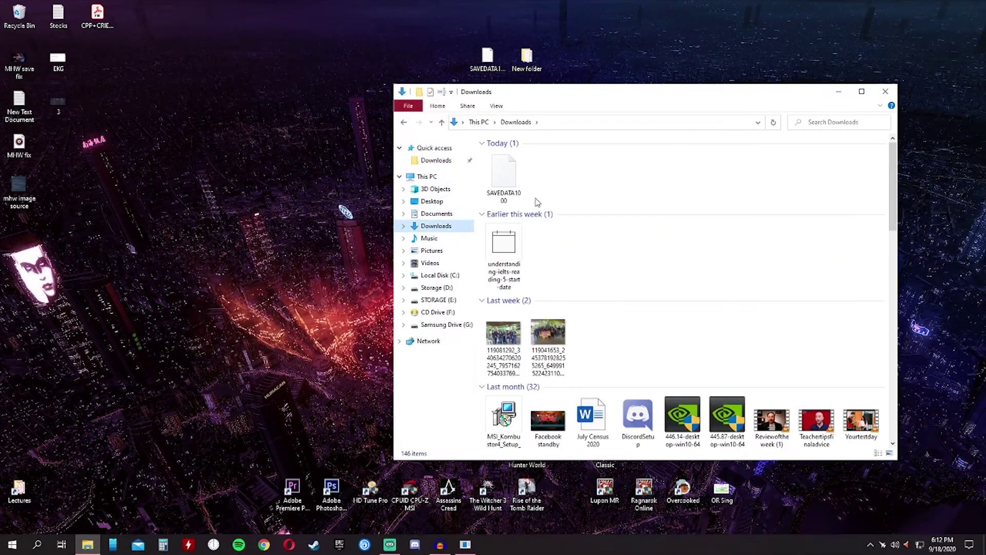
left_click(517, 175)
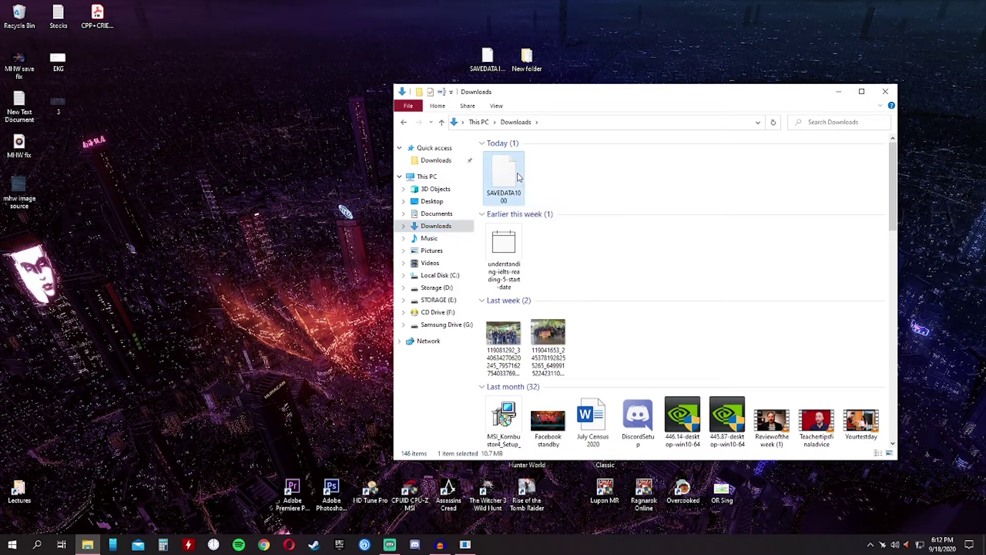
Go to the userdata folder inside Games\Steam on the STORAGE (E:) drive
left_click(448, 300)
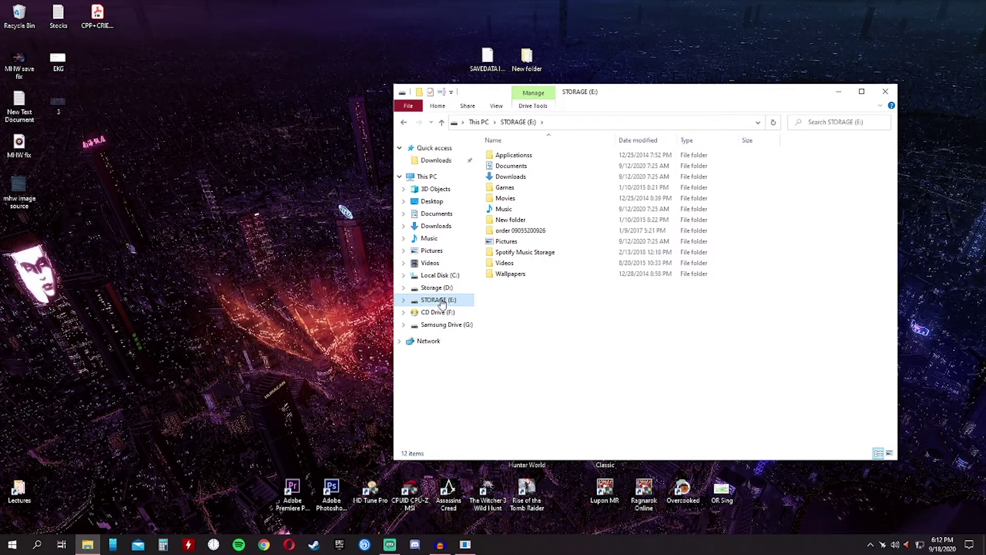
double_click(515, 192)
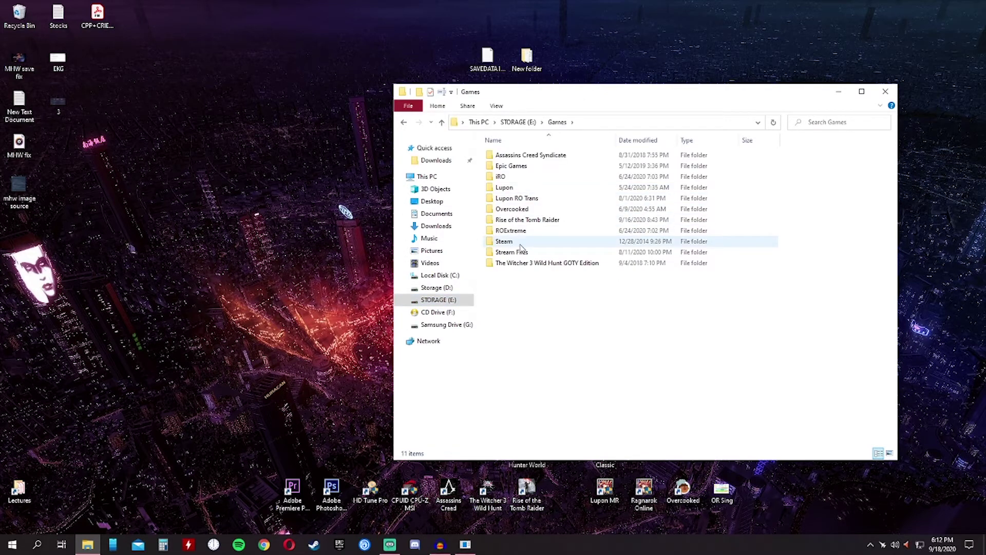
double_click(507, 244)
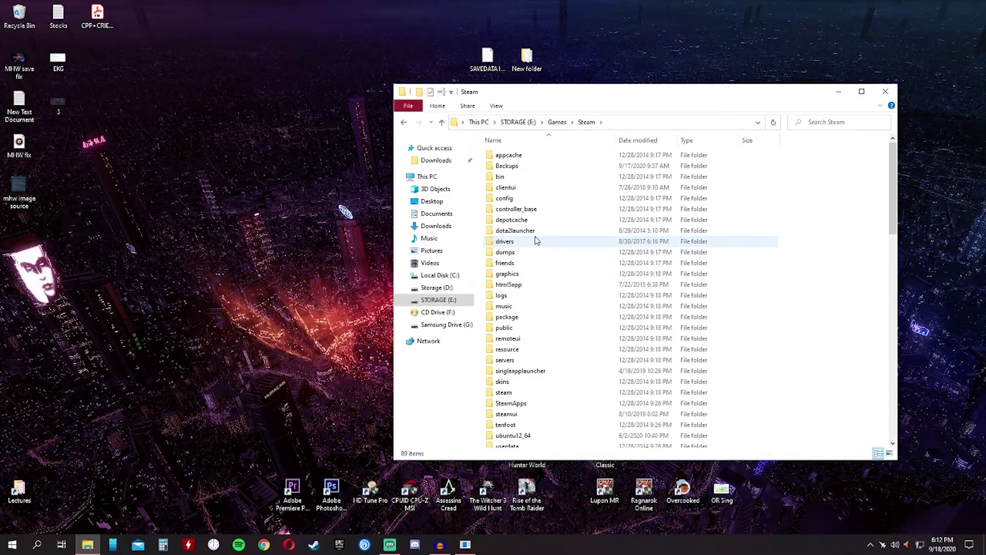
scroll(571, 261, "down", 3)
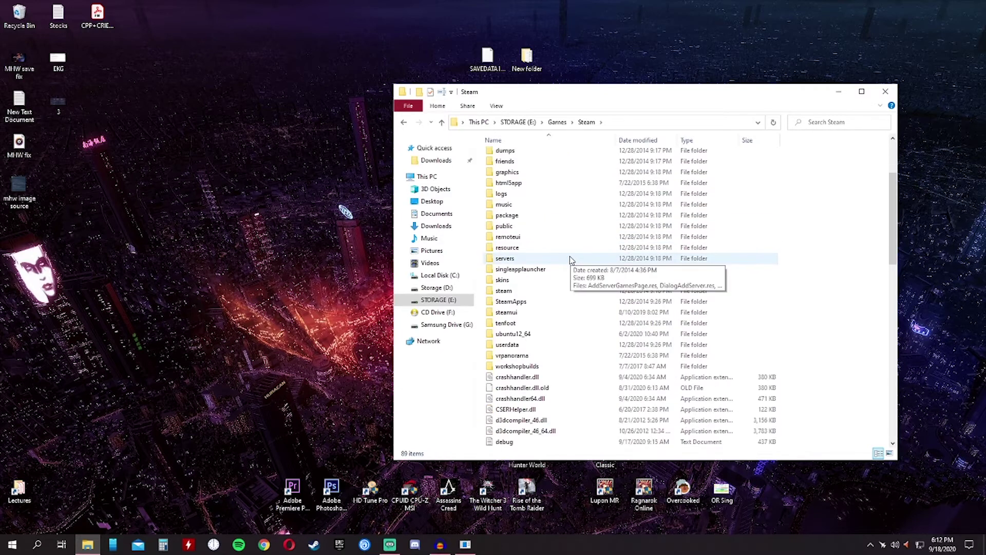
double_click(516, 343)
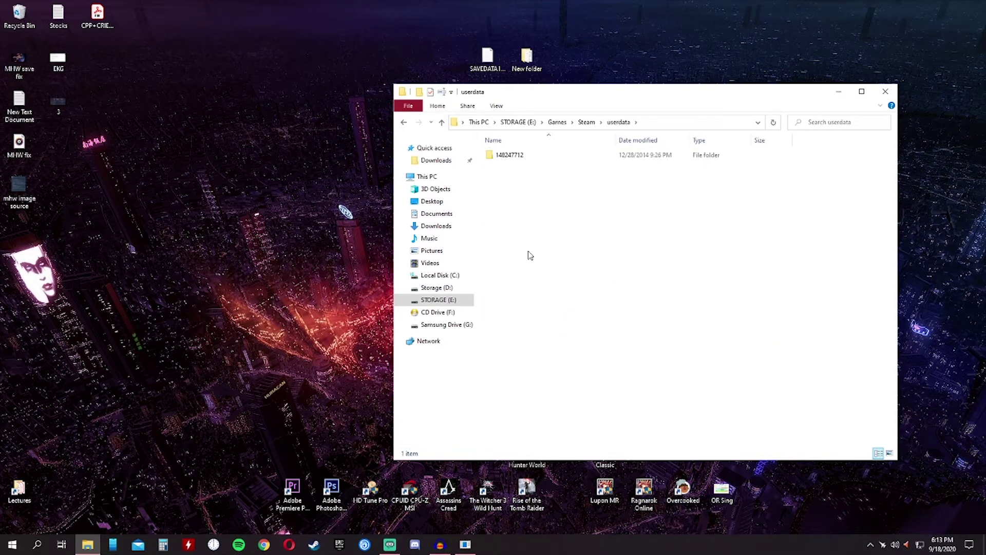
Open the 582010\remote folder inside the Steam account's folder and reposition the Explorer window
double_click(510, 157)
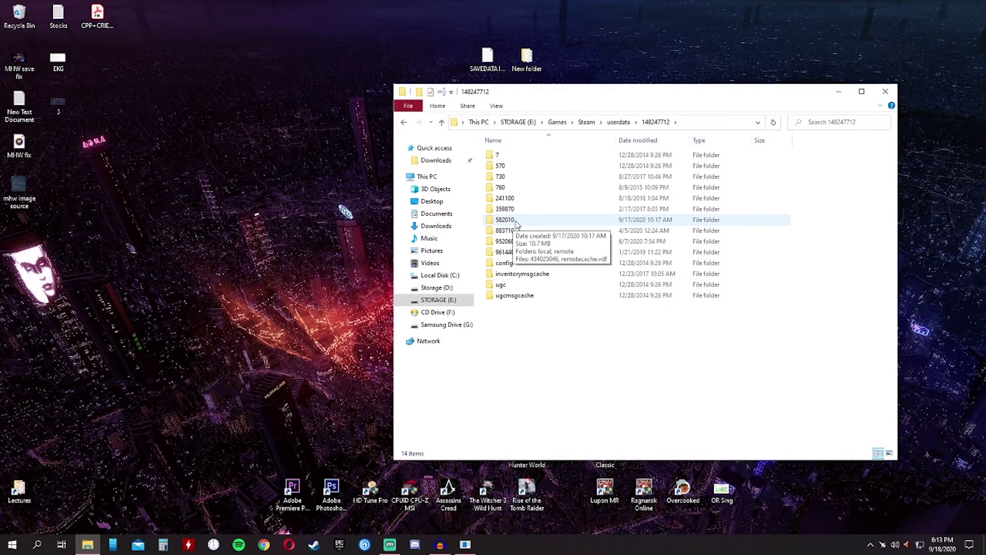
left_click(503, 221)
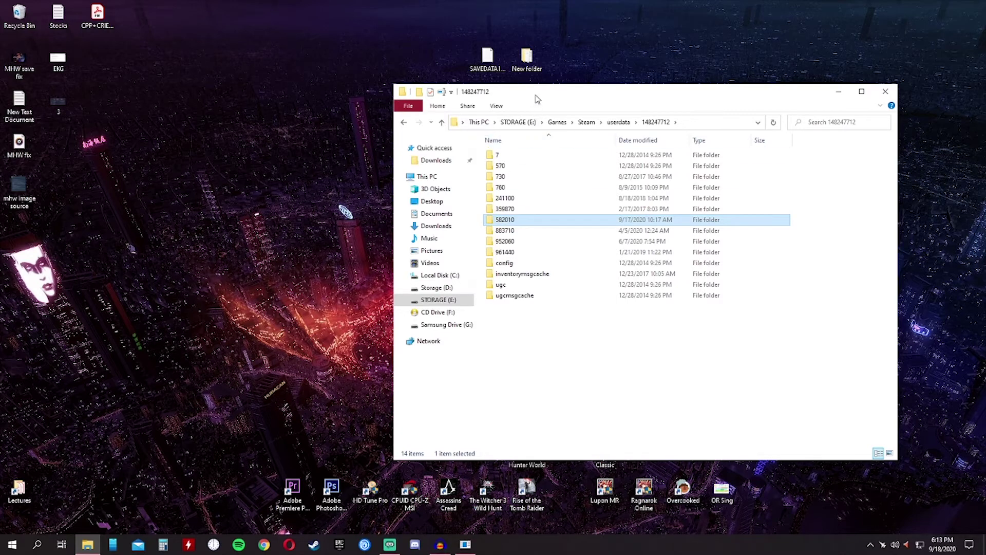
left_click_drag(536, 95, 492, 64)
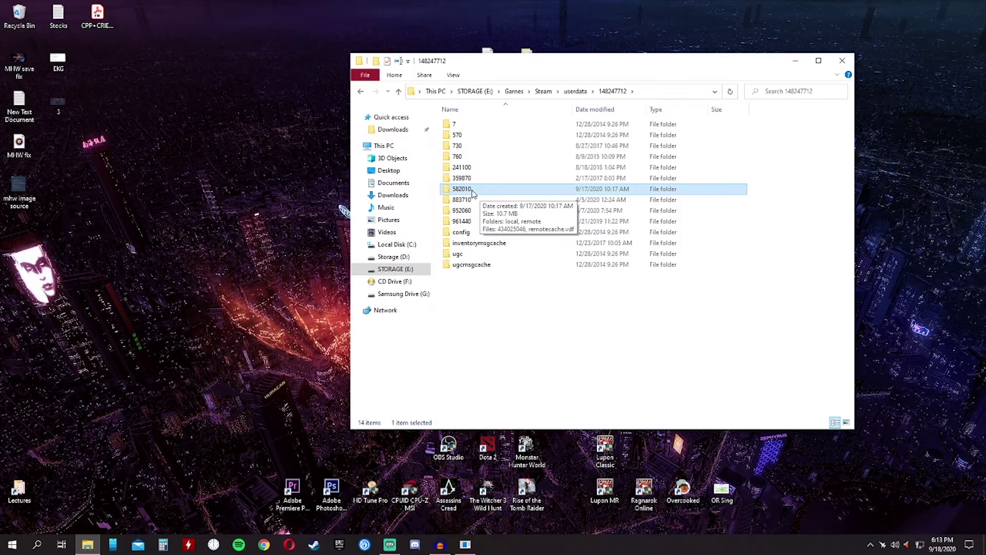
double_click(471, 191)
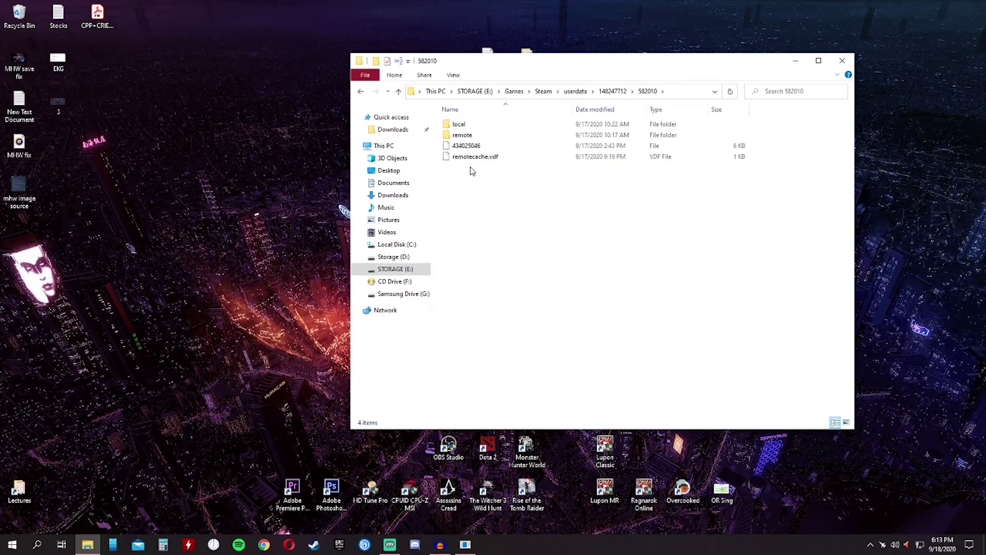
double_click(462, 136)
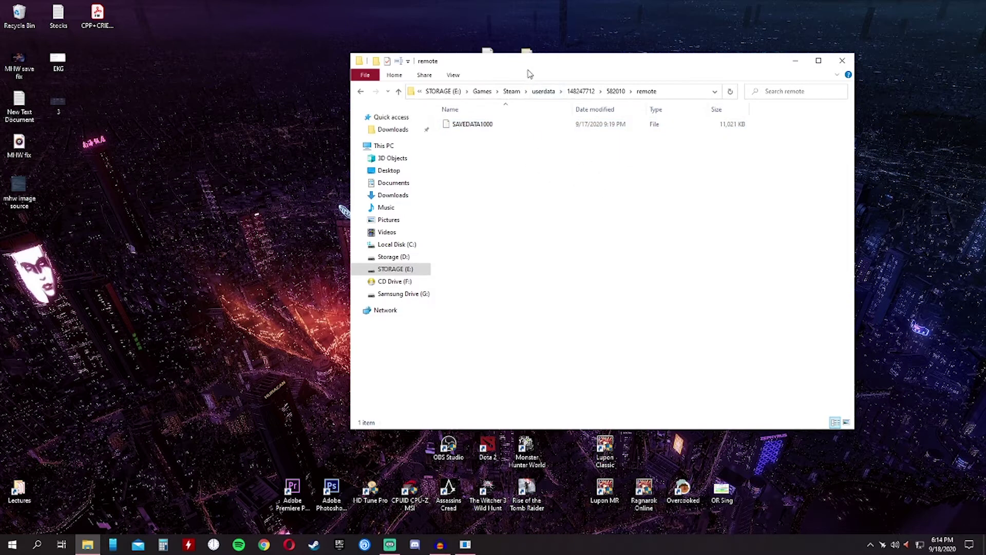
left_click_drag(567, 129, 569, 103)
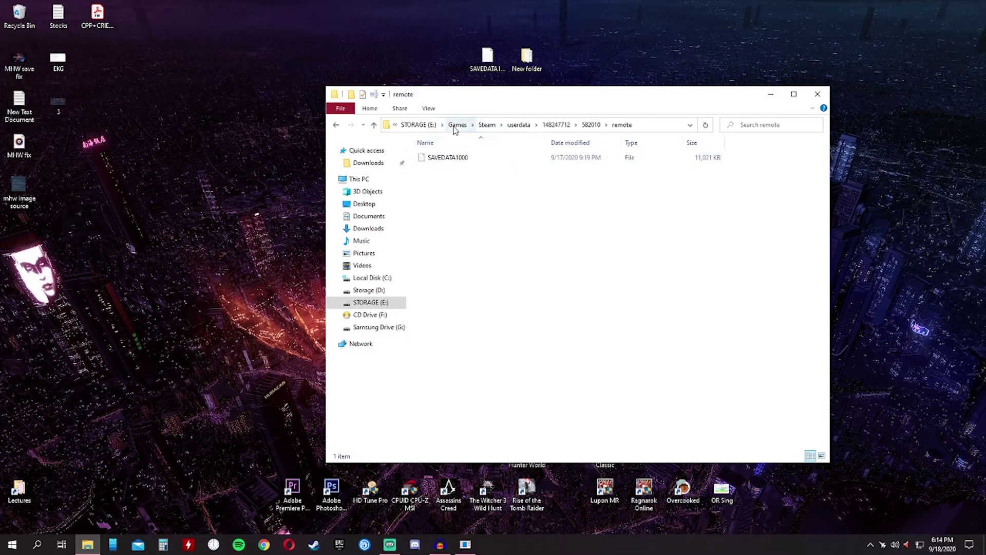
Go to Steam\SteamApps\common\Monster Hunter World and open its savedata_backup folder
left_click(487, 124)
scroll(513, 324, "down", 2)
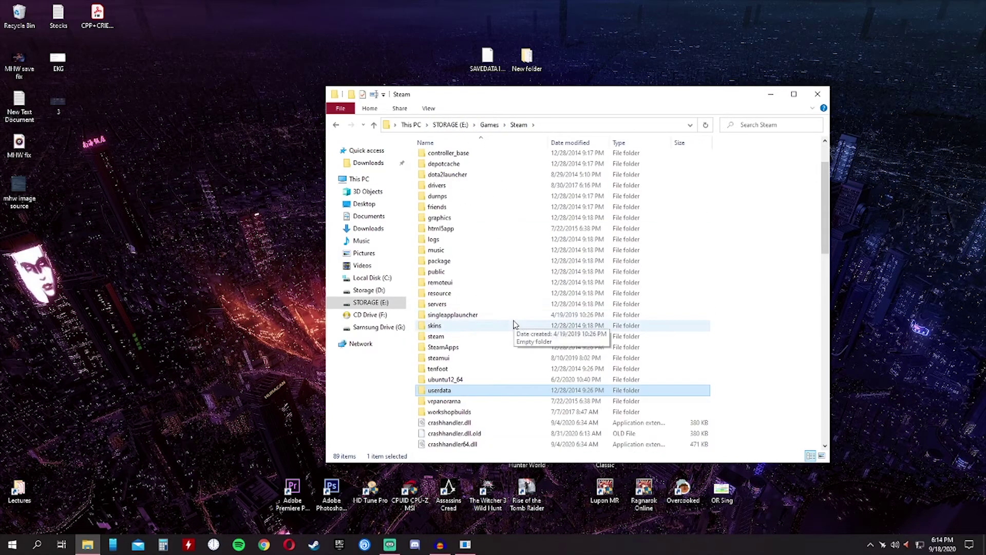
double_click(456, 350)
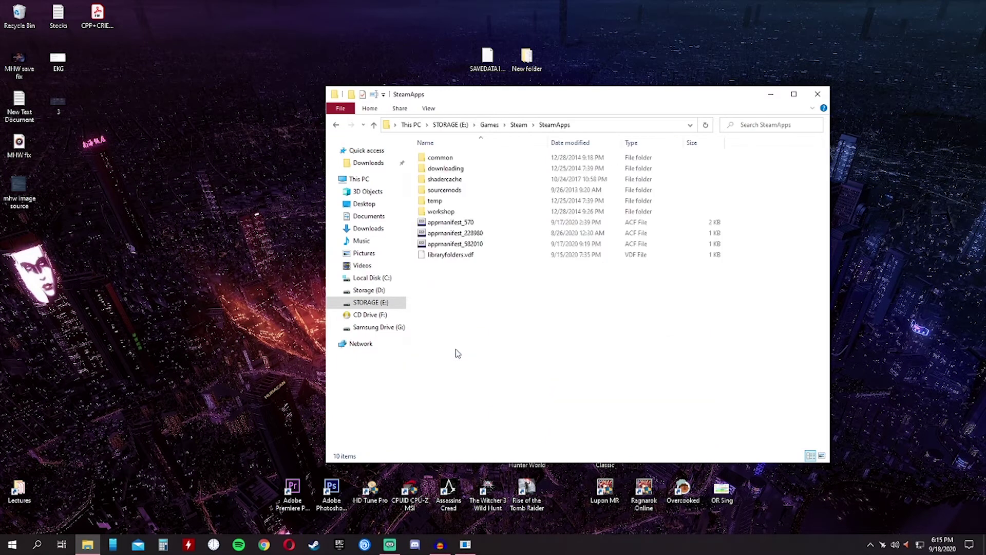
double_click(448, 158)
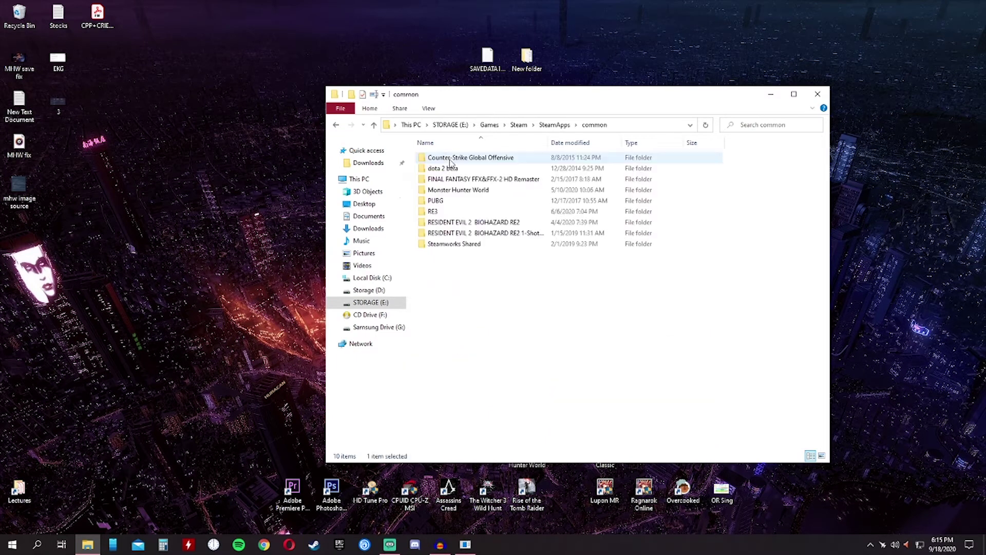
double_click(457, 191)
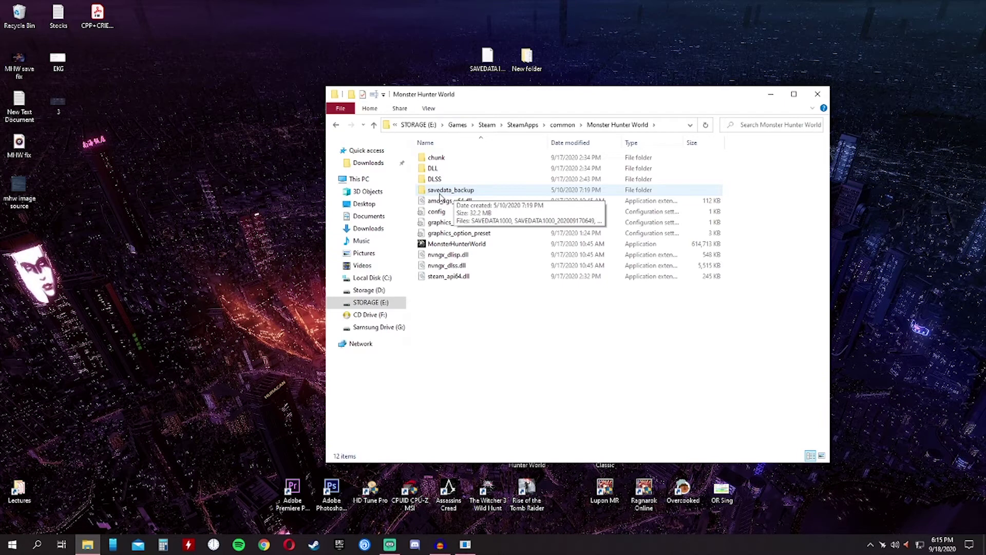
left_click(440, 194)
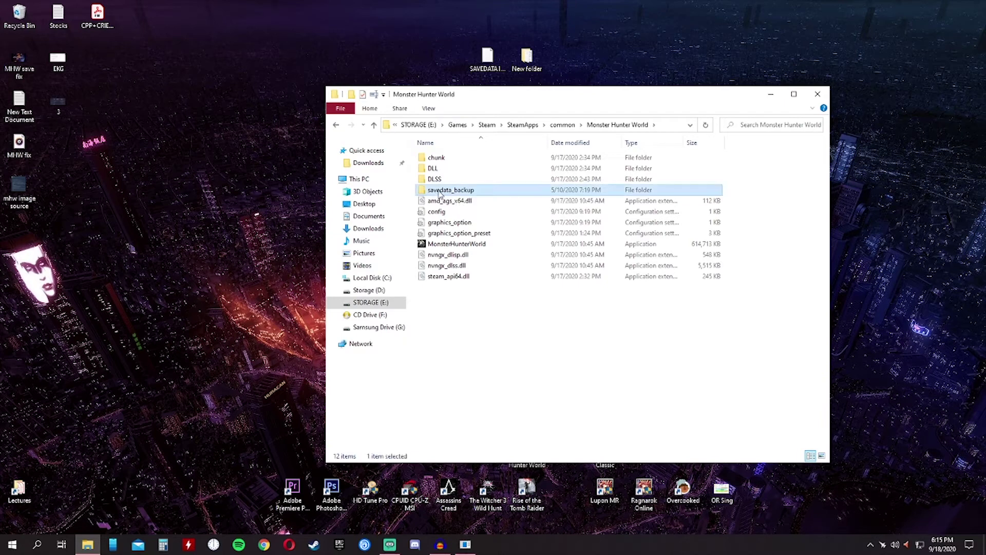
double_click(453, 191)
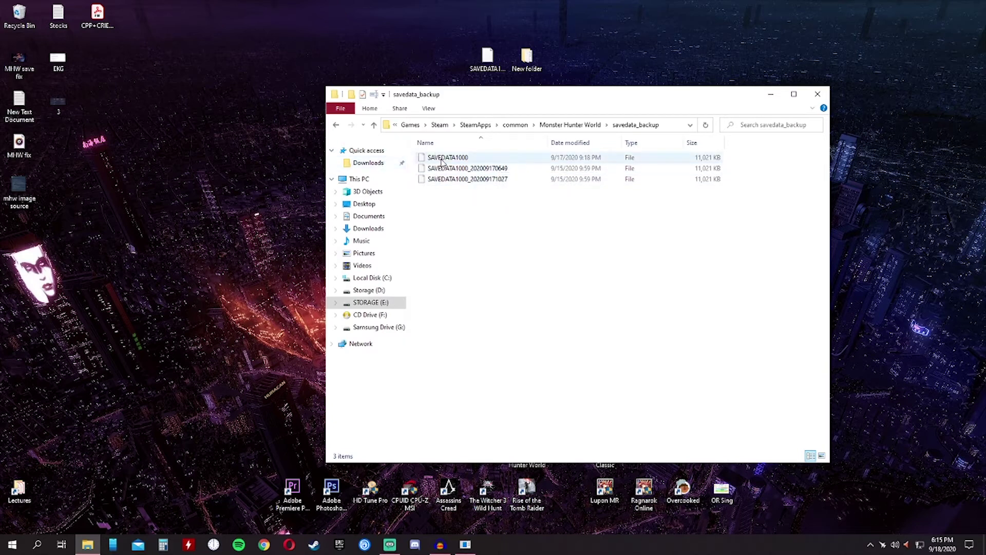
Examine SAVEDATA1000 and the two dated backup files in savedata_backup, and move the window aside
left_click(465, 160)
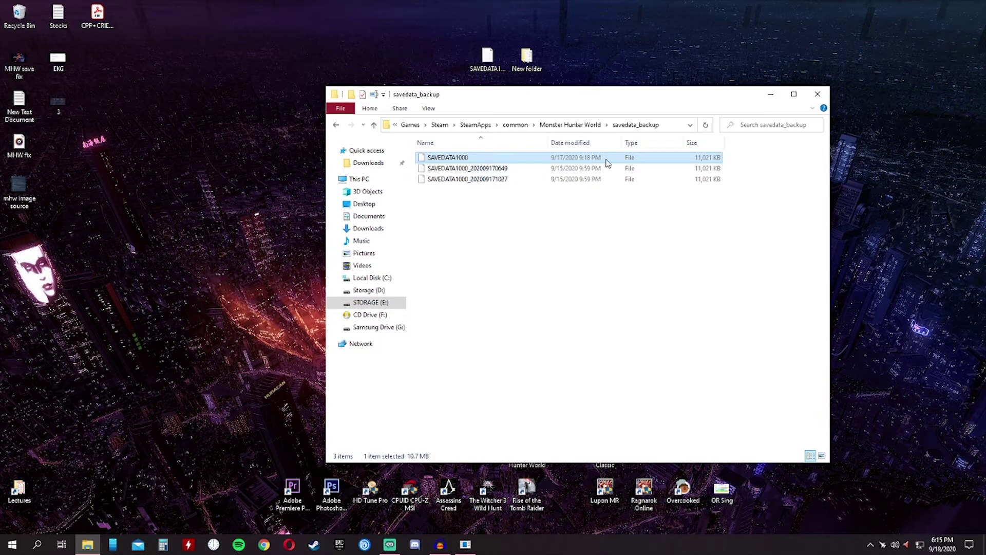
left_click_drag(533, 158, 491, 166)
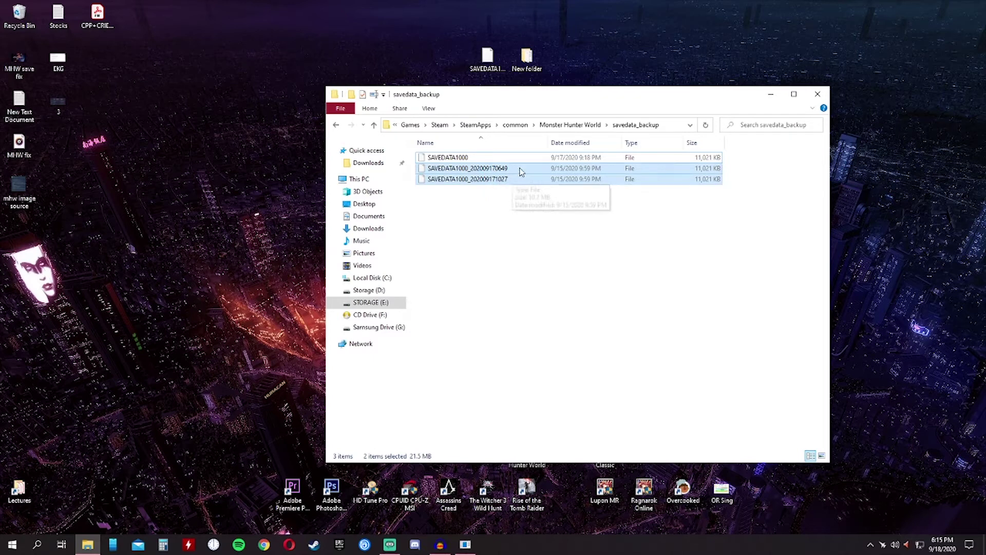
left_click(519, 217)
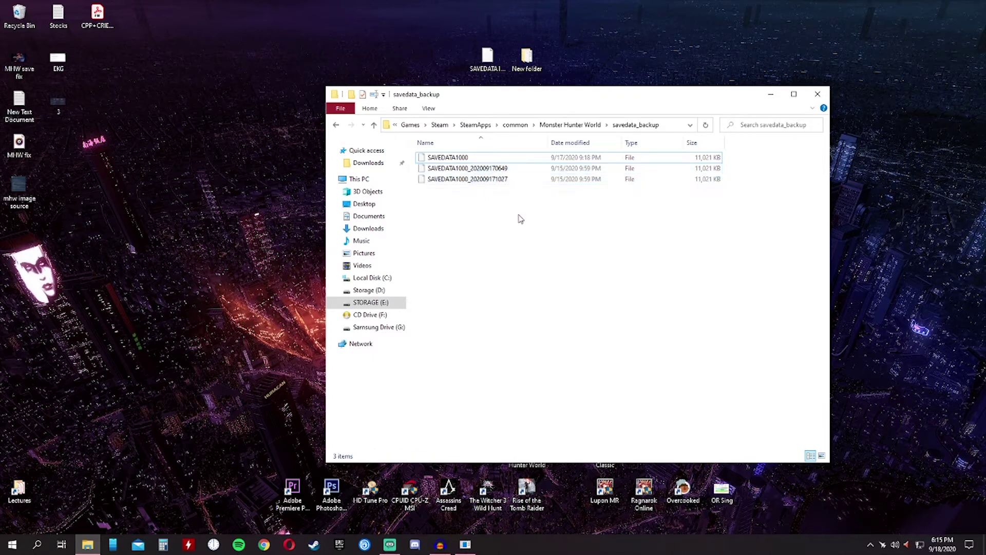
left_click(459, 164)
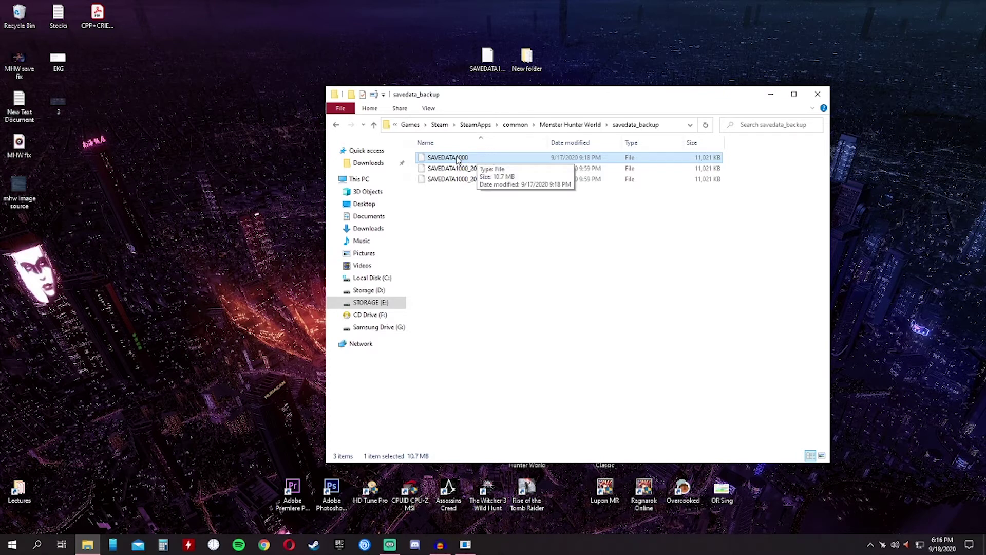
left_click(490, 233)
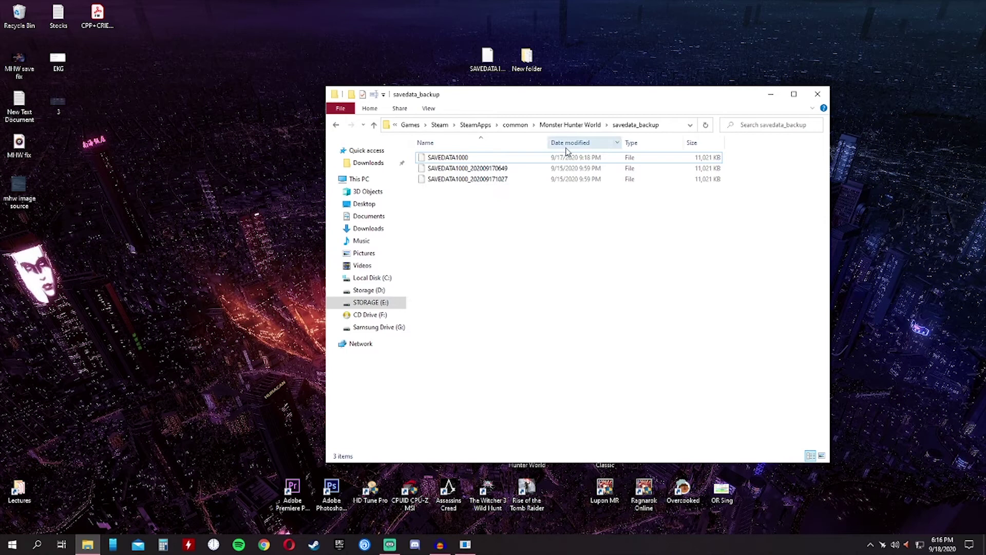
left_click_drag(580, 97, 522, 122)
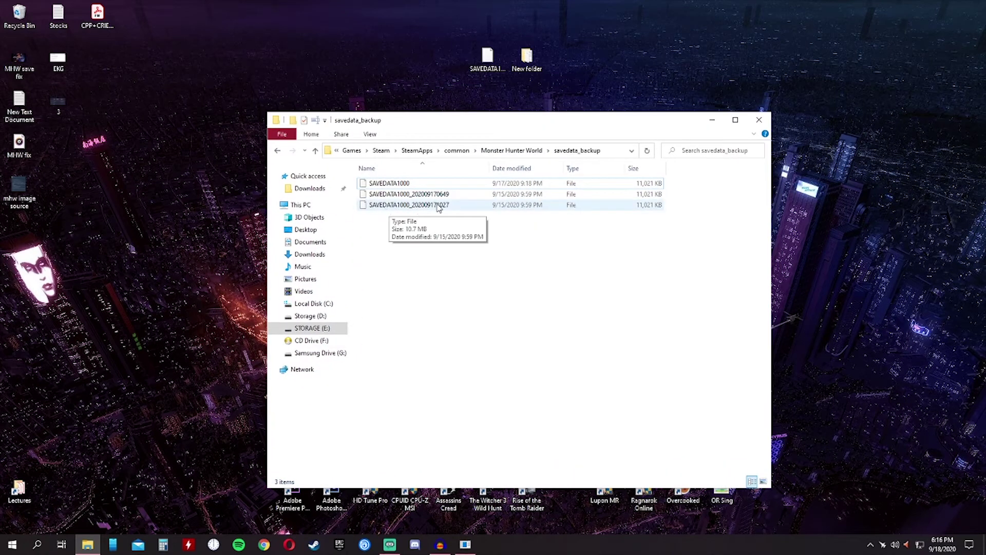
Open the desktop's New folder, place it below the backup list and compare the SAVEDATA1000 files in both folders
double_click(526, 57)
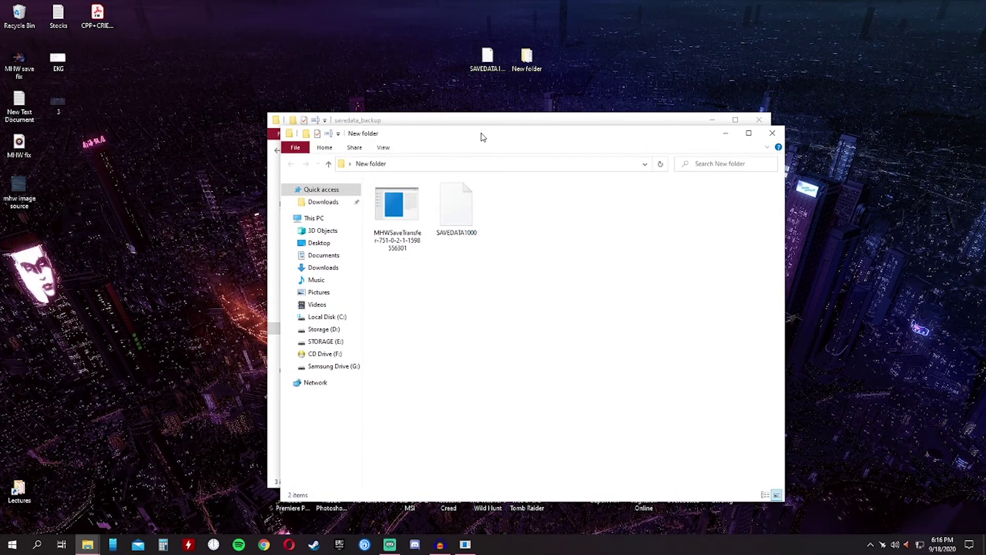
left_click_drag(482, 135, 534, 238)
left_click(447, 321)
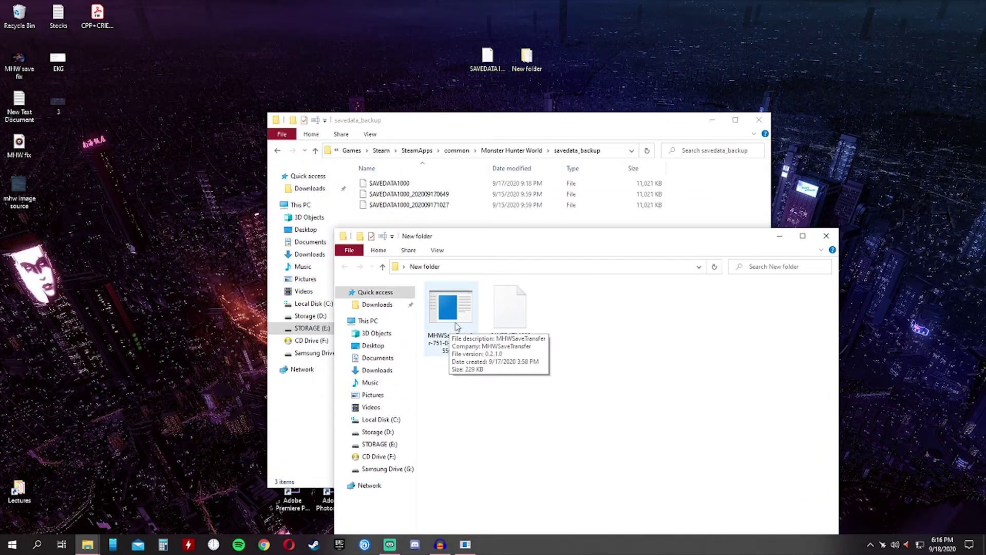
left_click(508, 327)
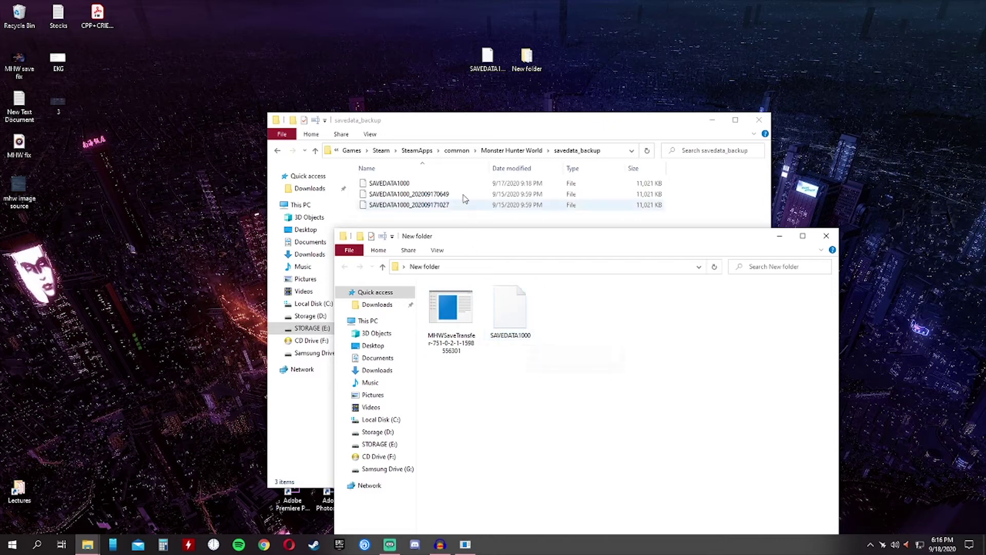
left_click(397, 184)
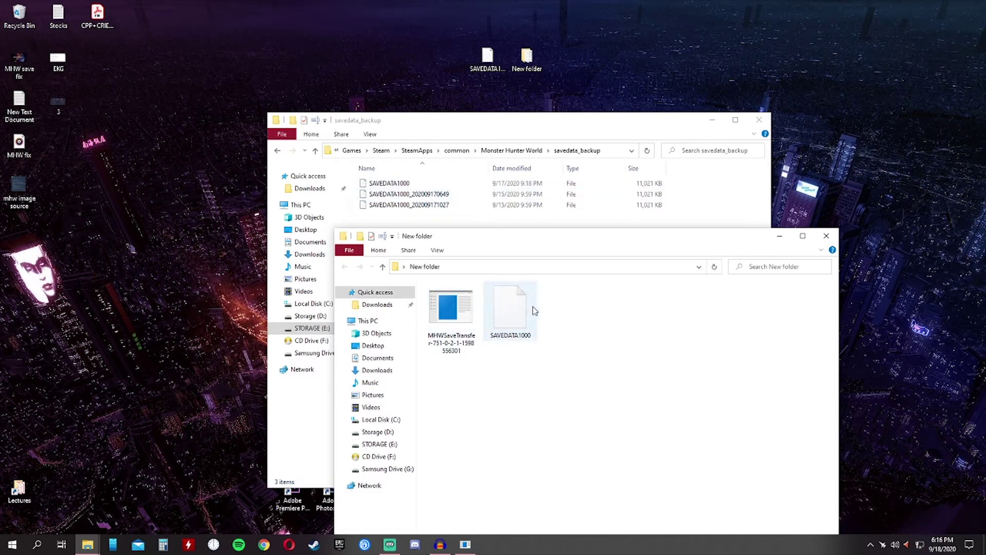
Check the SAVEDATA1000 file in Downloads, close that window and return to the savedata_backup folder
left_click(387, 372)
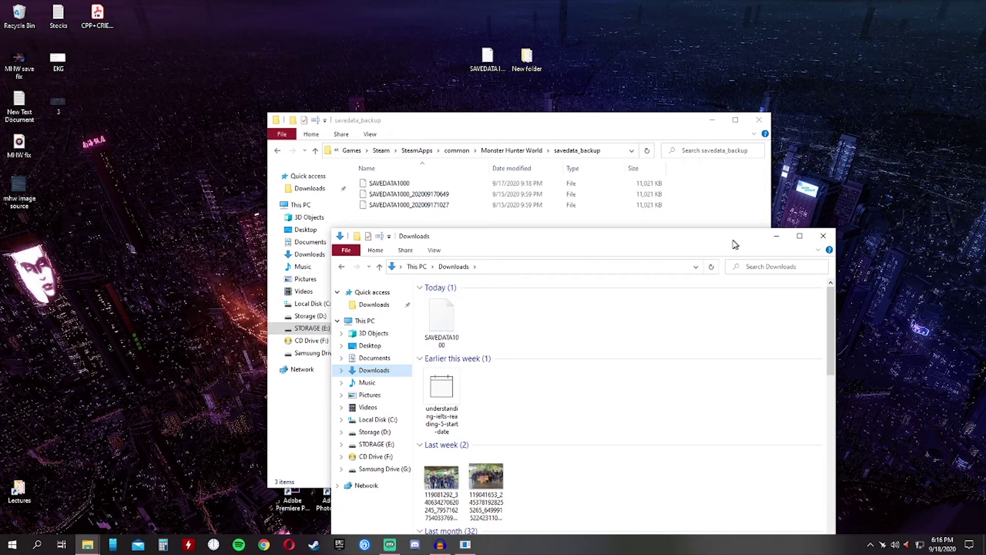
left_click_drag(734, 242, 685, 228)
left_click(777, 222)
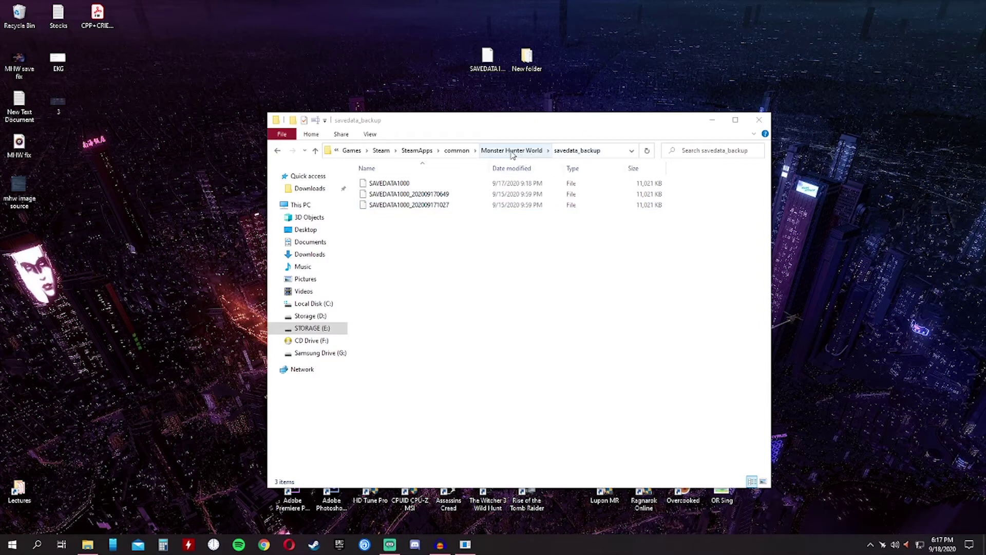
left_click(510, 242)
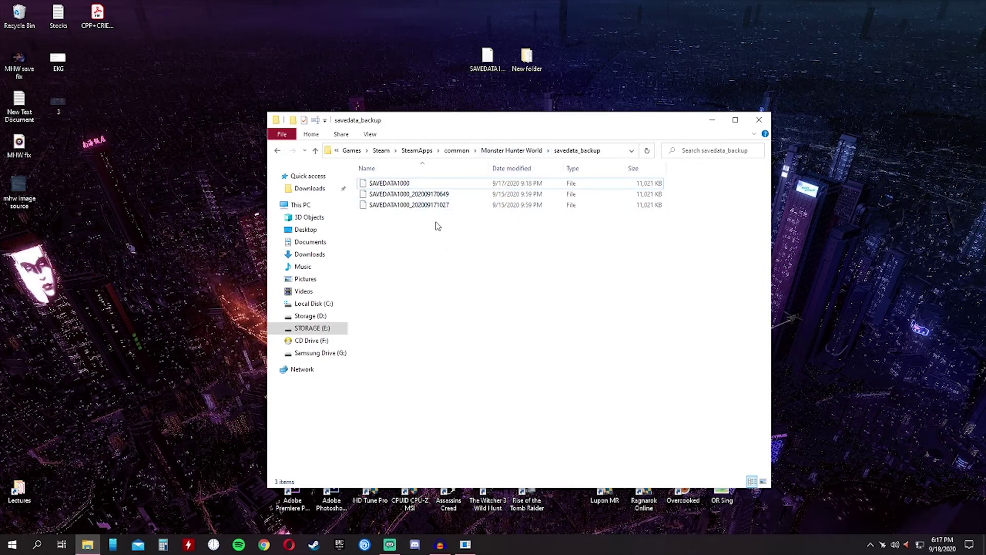
left_click(414, 206)
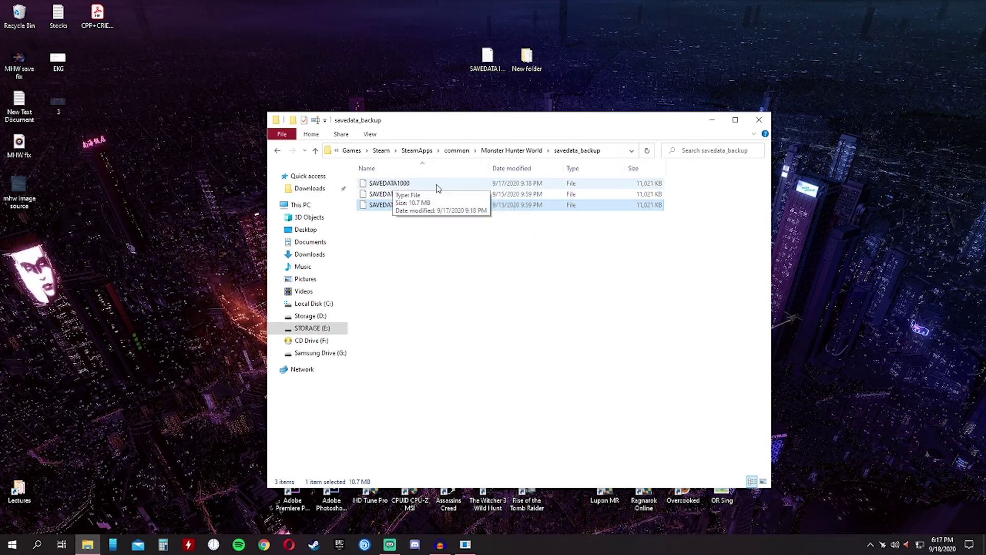
left_click(437, 185)
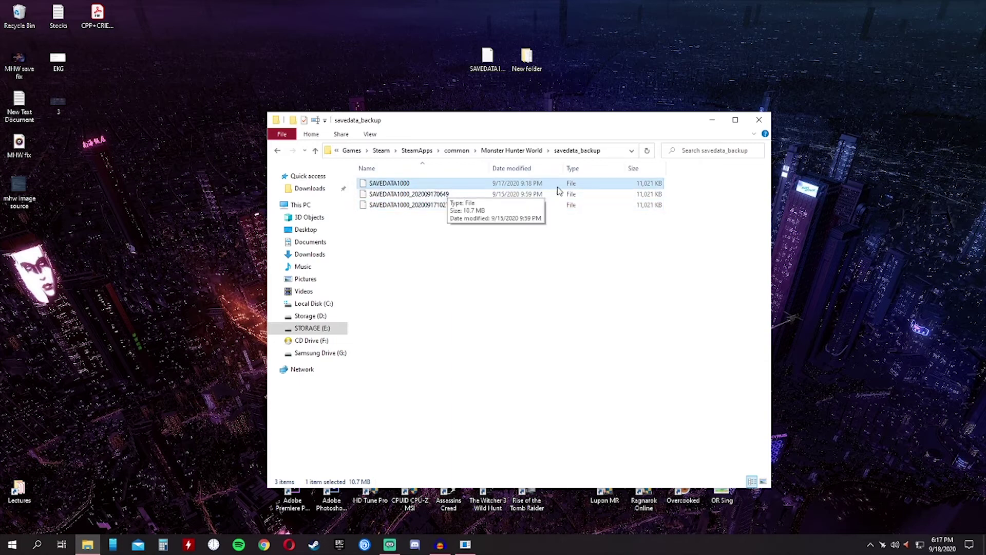
left_click(759, 120)
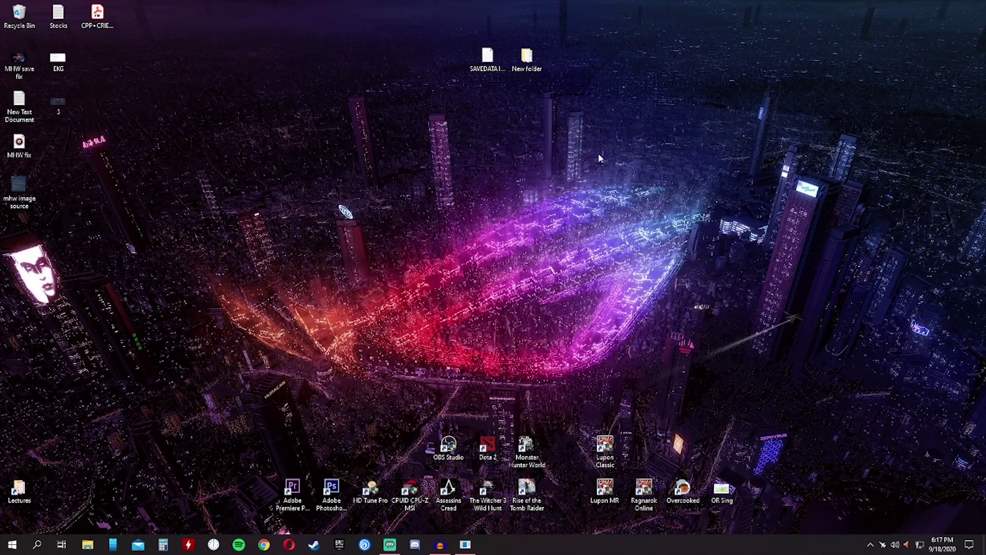
Switch to Steam and launch Monster Hunter: World from the game library
right_click(465, 254)
left_click(314, 544)
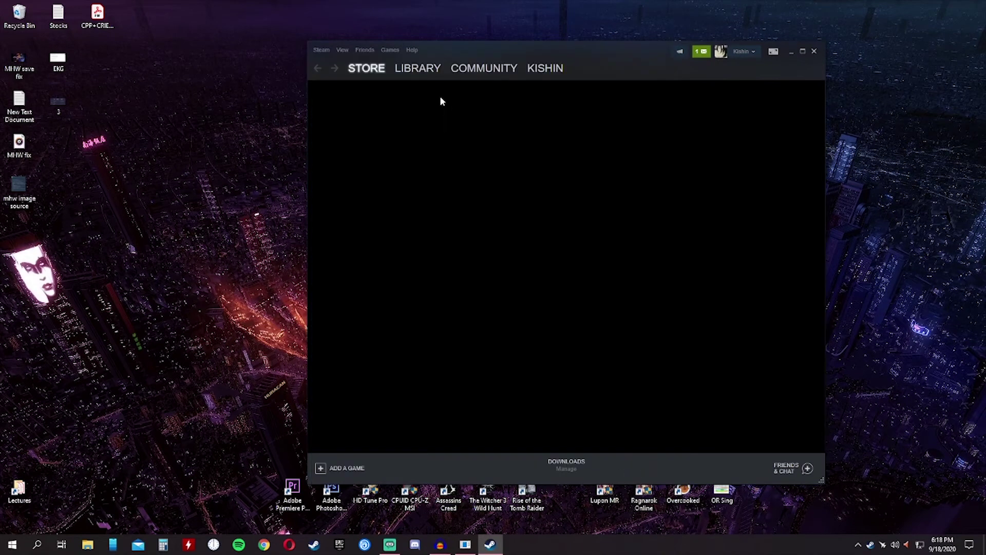
left_click(424, 71)
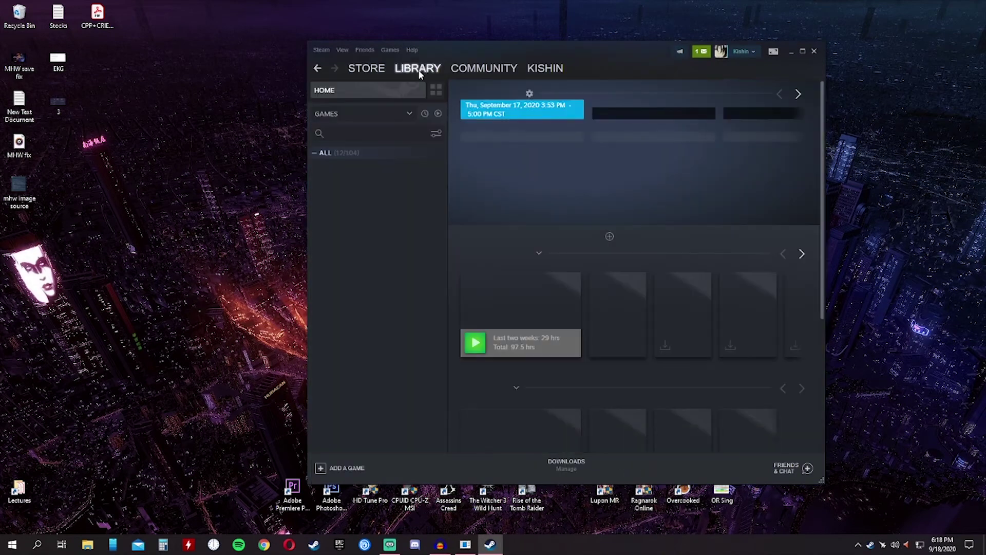
left_click(365, 251)
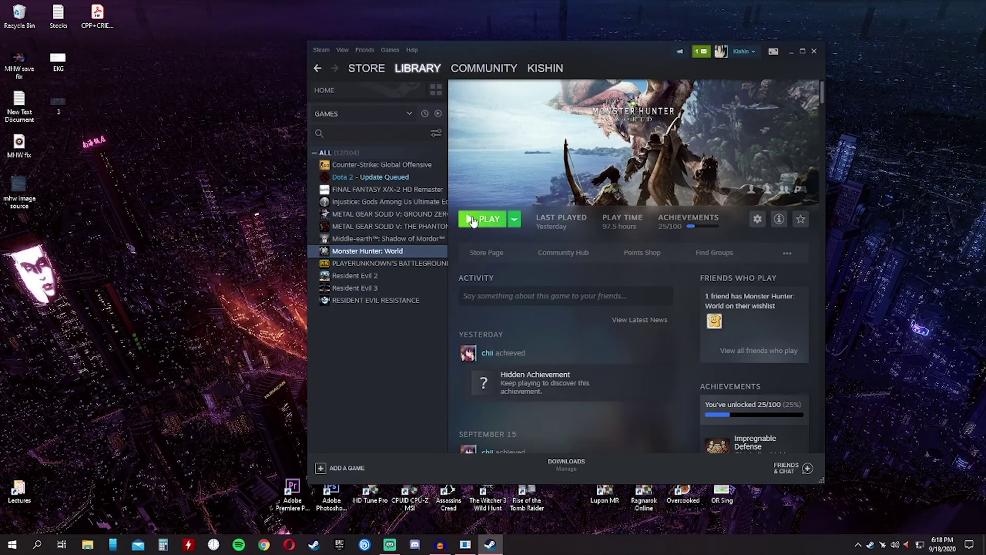
left_click(472, 221)
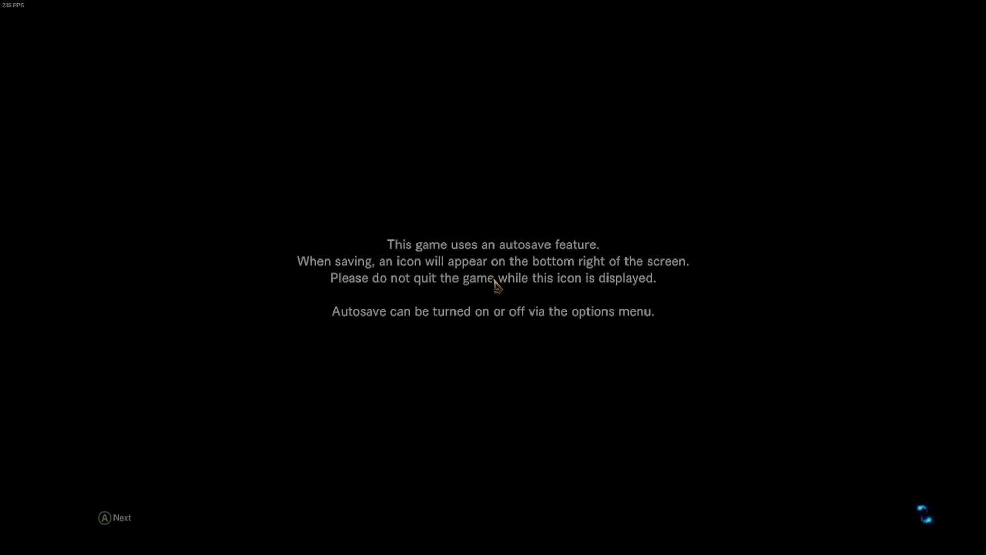
Continue past the autosave notice and title screen, and choose Start Game to reach the save data selection
left_click(494, 281)
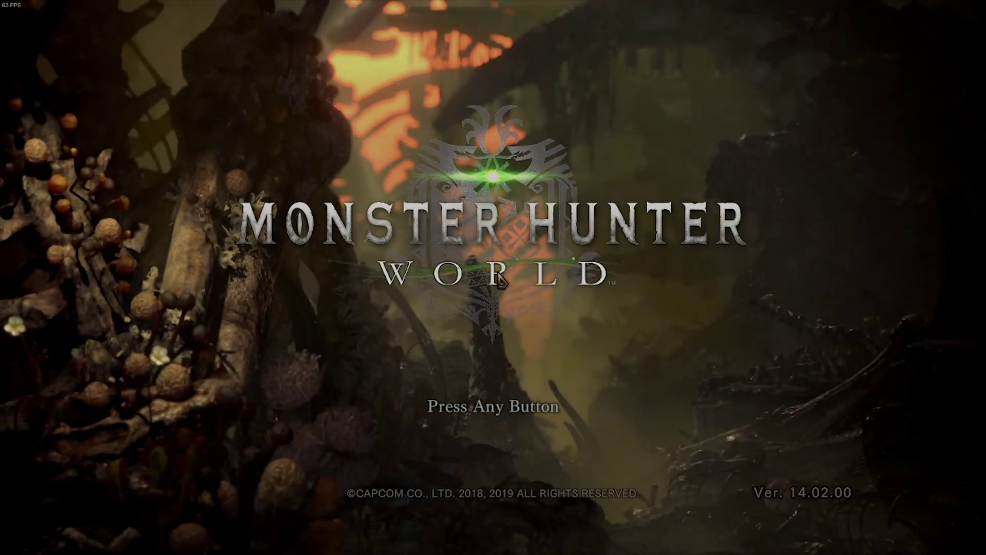
left_click(498, 280)
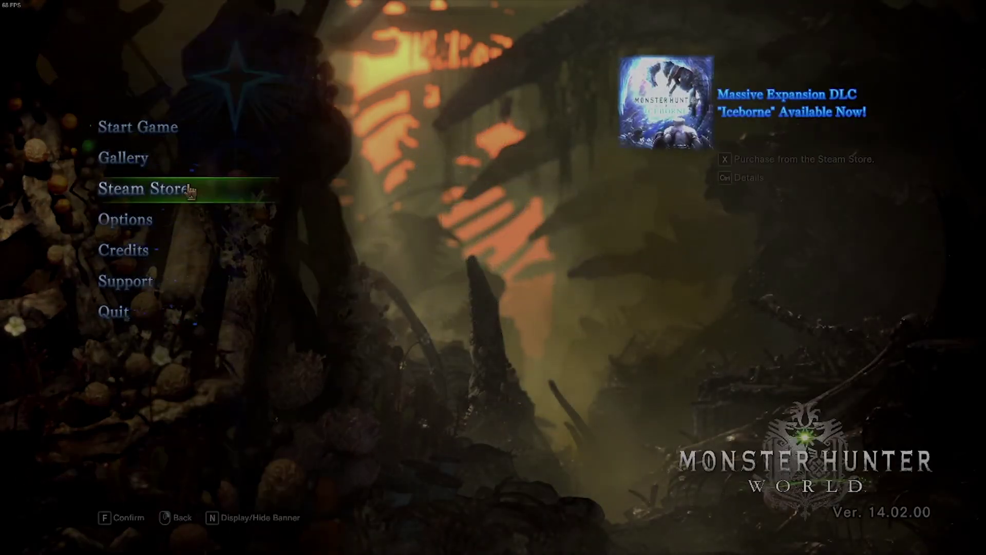
left_click(134, 127)
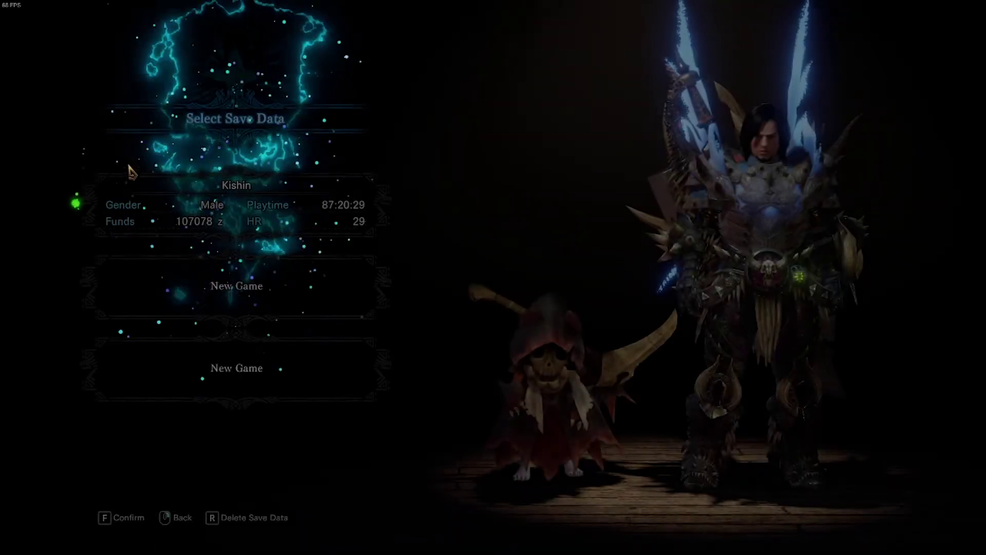